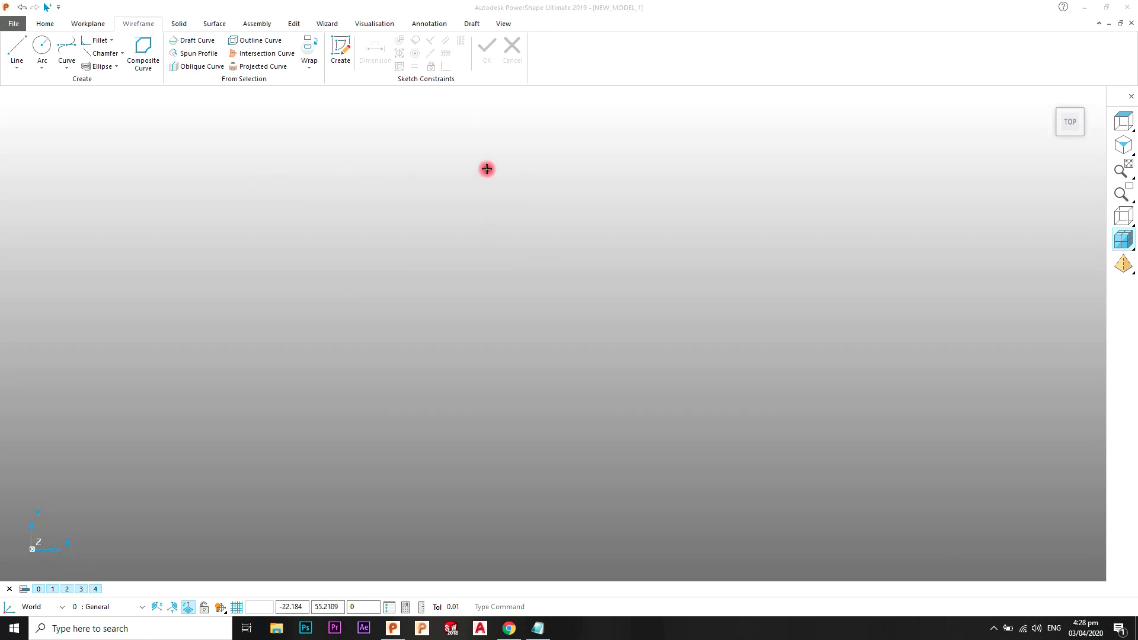
Draw a wavy four-point Bezier curve that rises to a crest, dips to a trough and climbs to its end
left_click(67, 70)
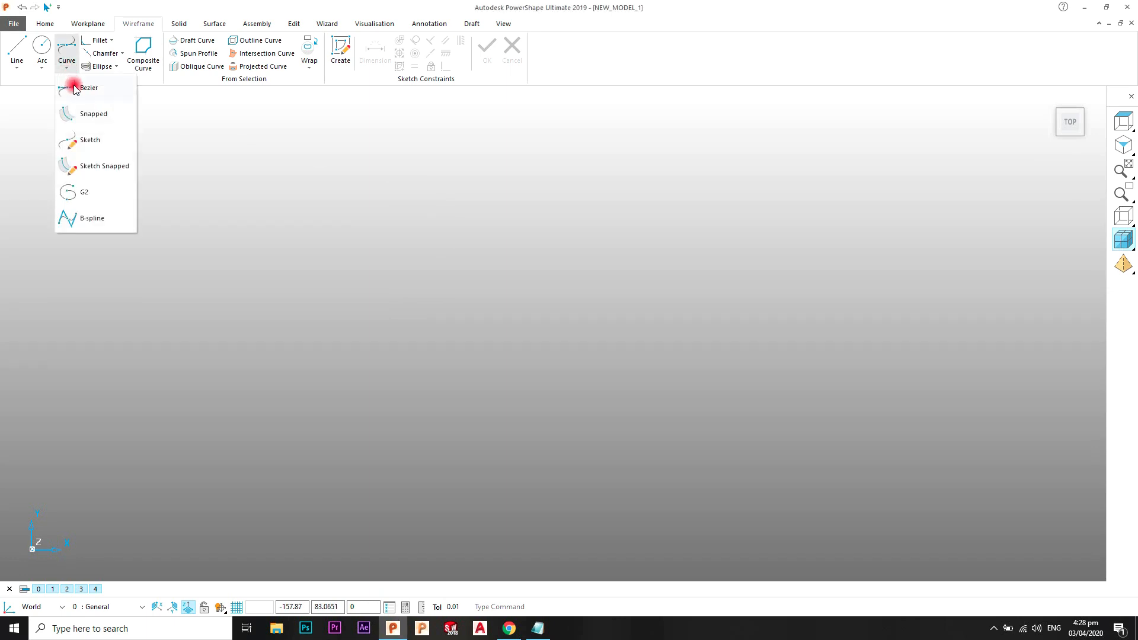
left_click(74, 89)
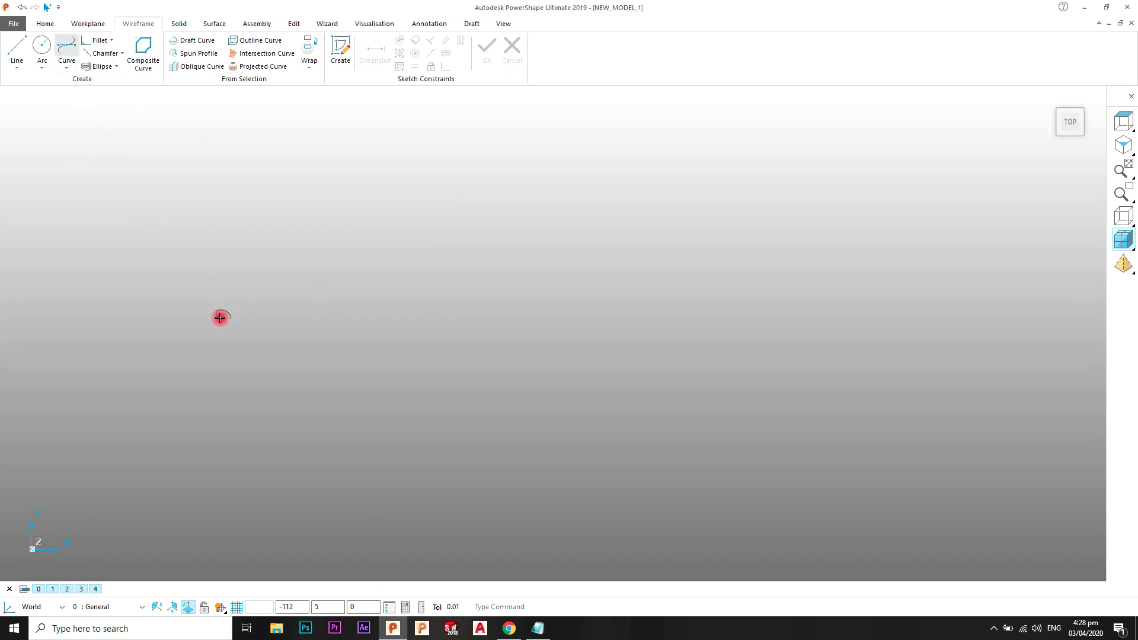
left_click(178, 300)
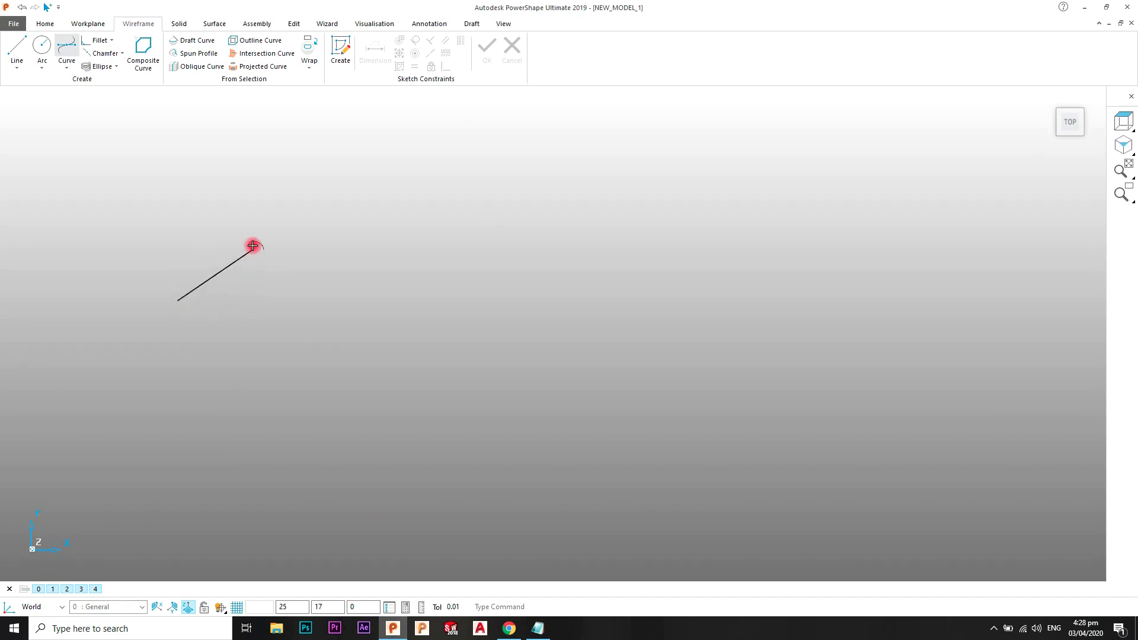
left_click(368, 196)
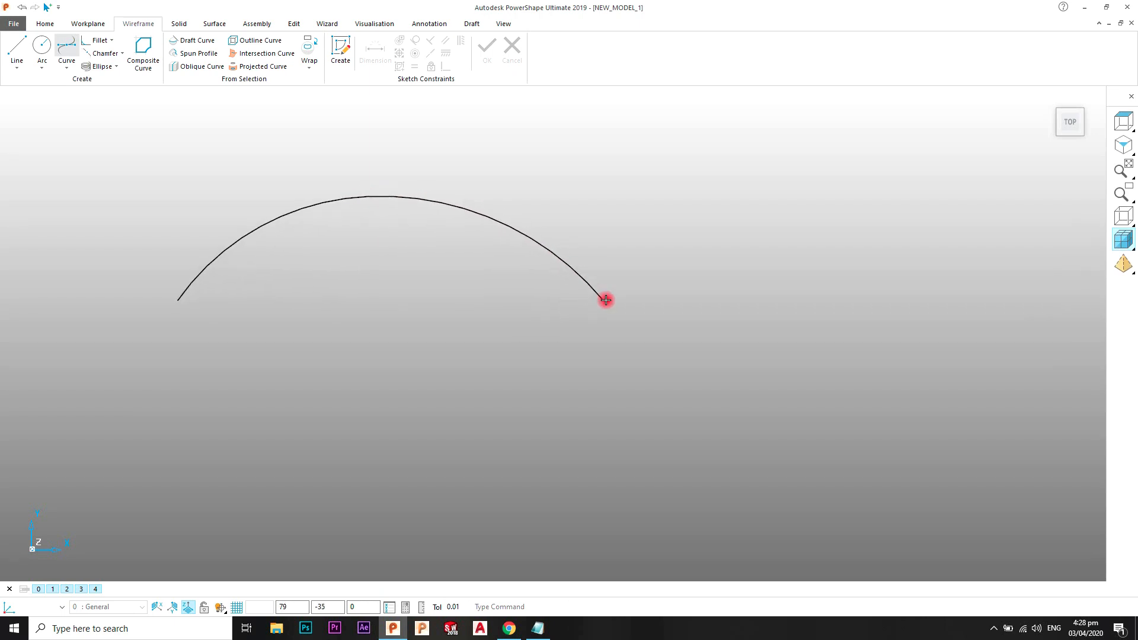
left_click(610, 318)
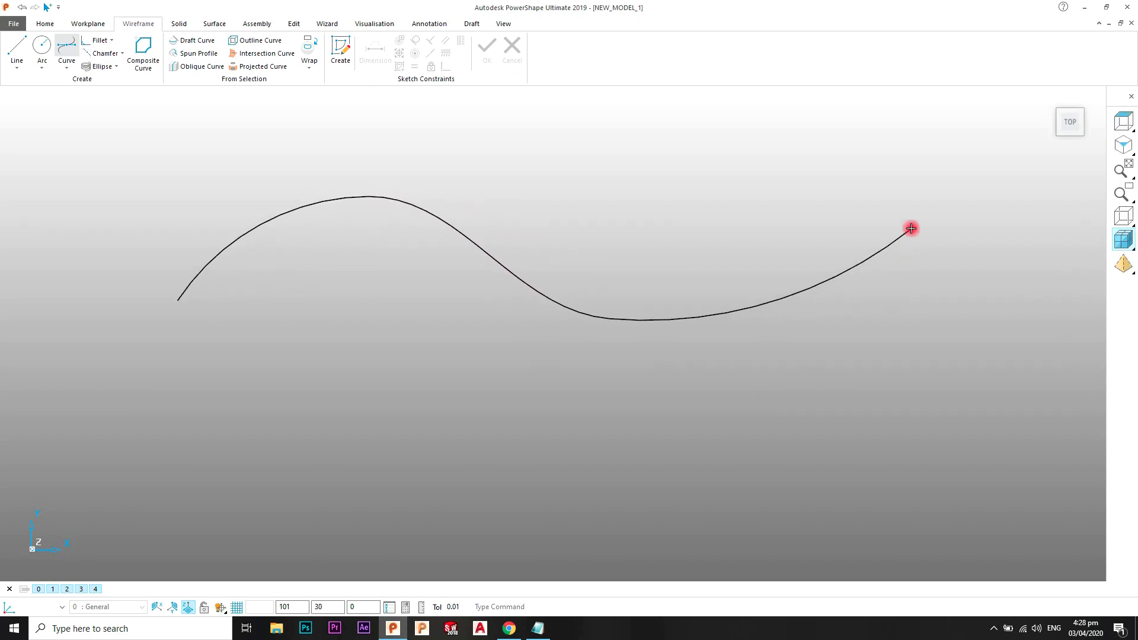
left_click(851, 211)
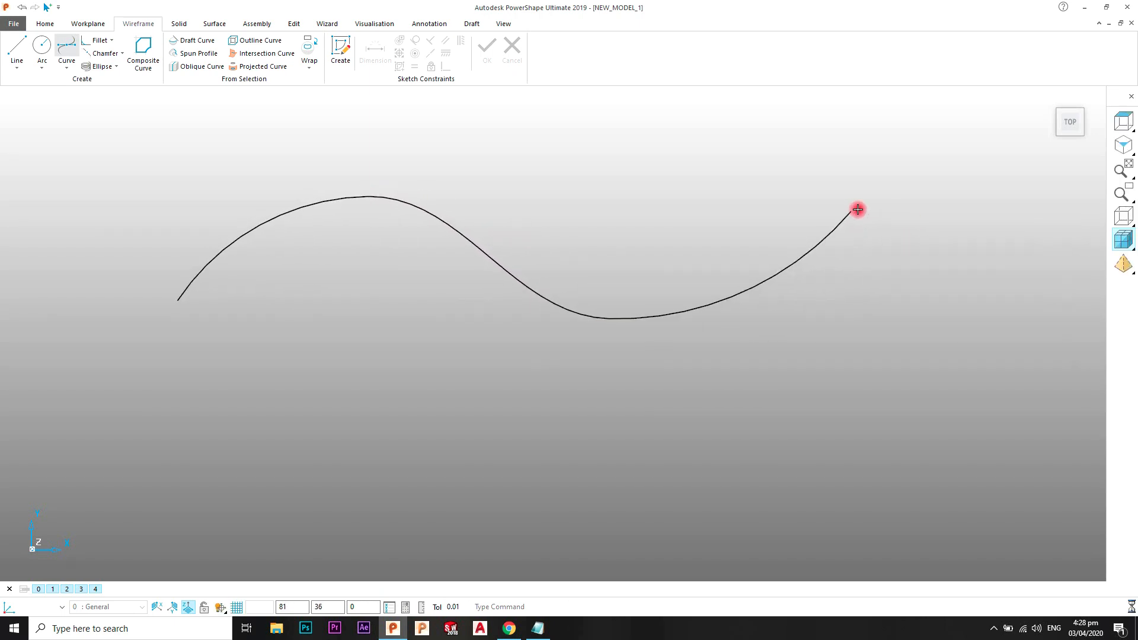
right_click(896, 180)
left_click(908, 189)
Reshape the Bezier curve by moving its final endpoint higher and its trough point slightly lower and further along
left_click(514, 265)
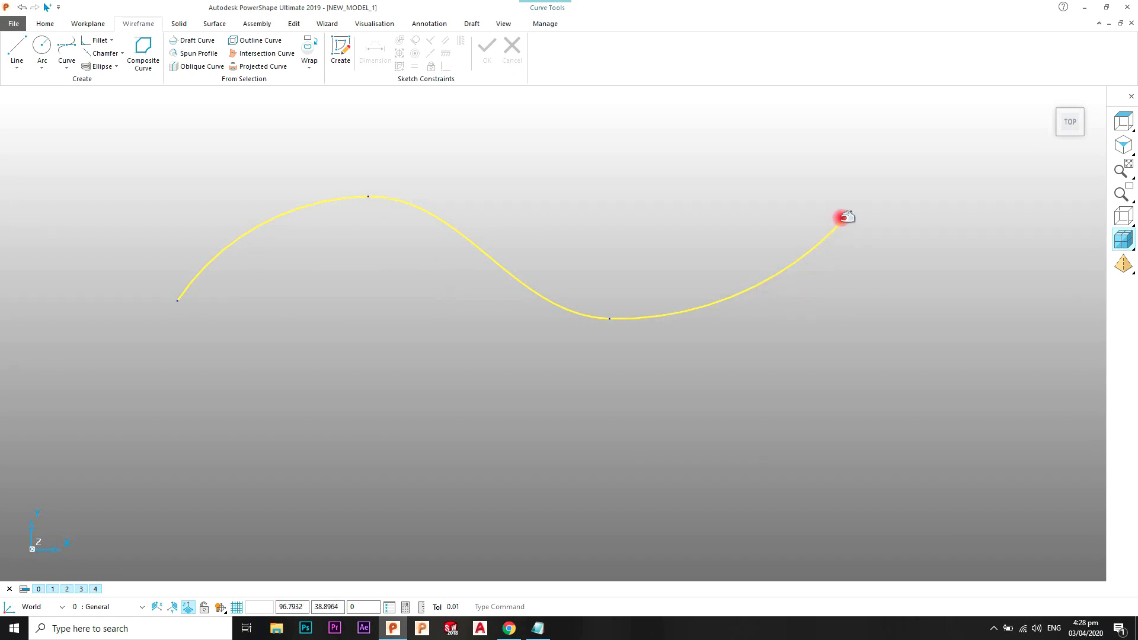
left_click(850, 211)
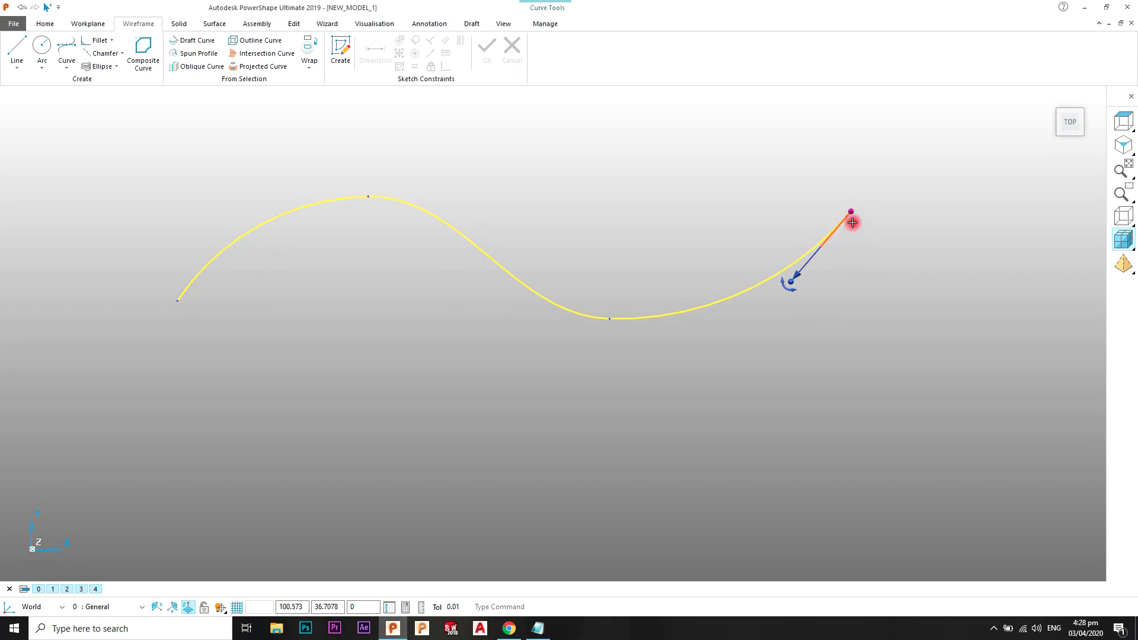
left_click_drag(856, 211, 871, 167)
left_click(615, 319)
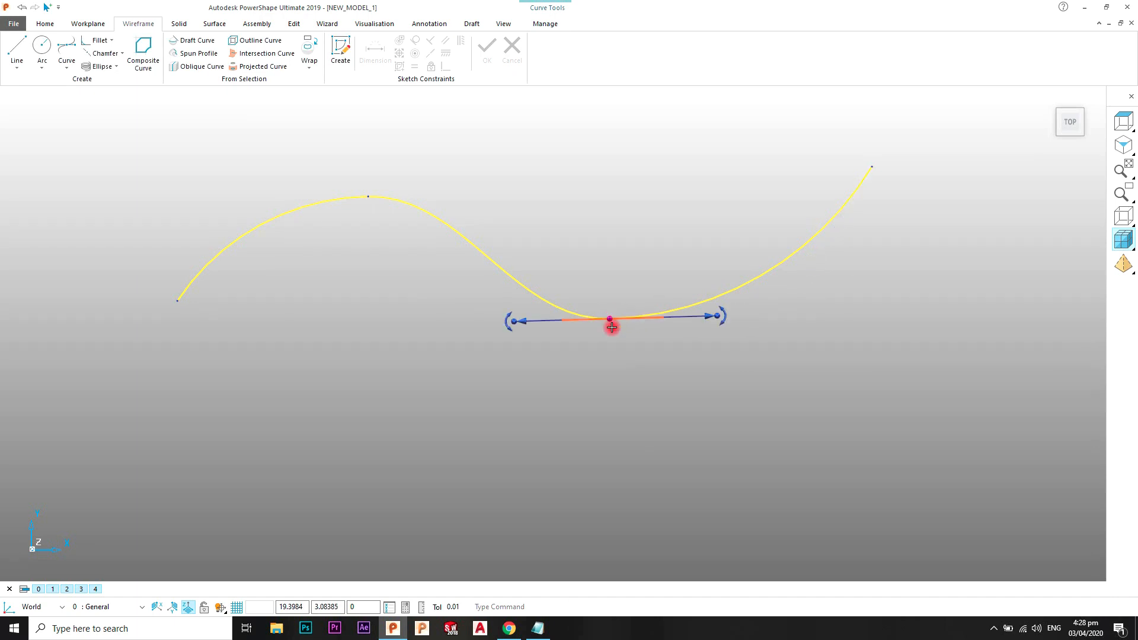
left_click_drag(615, 320, 635, 334)
left_click(635, 289)
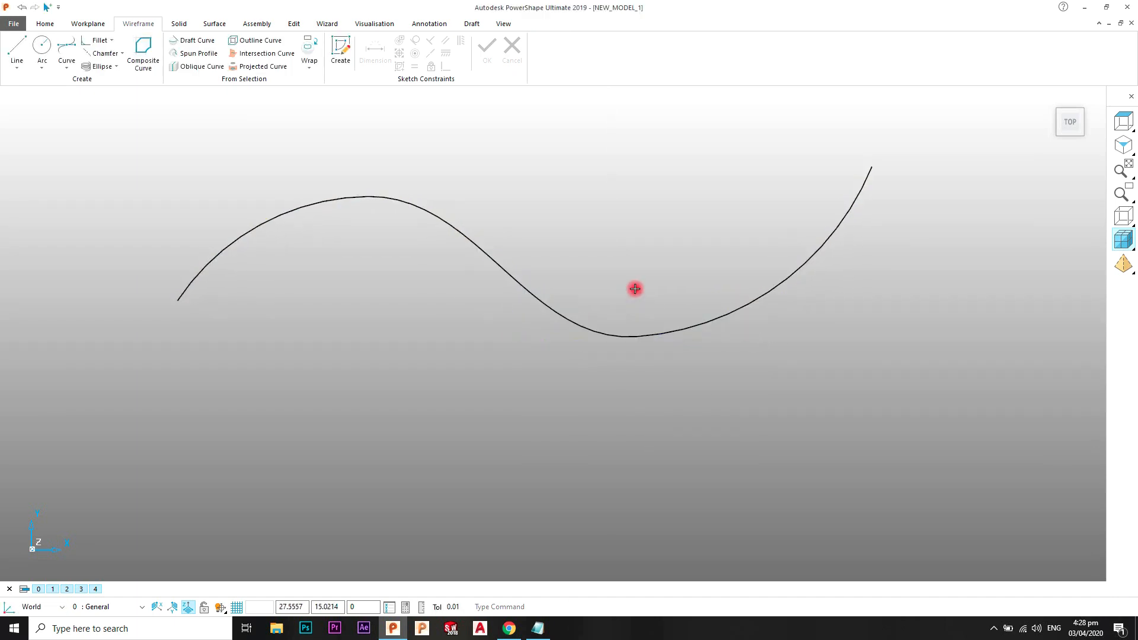
Adjust the direction and length of both tangent handles at the Bezier curve's trough point
left_click(688, 328)
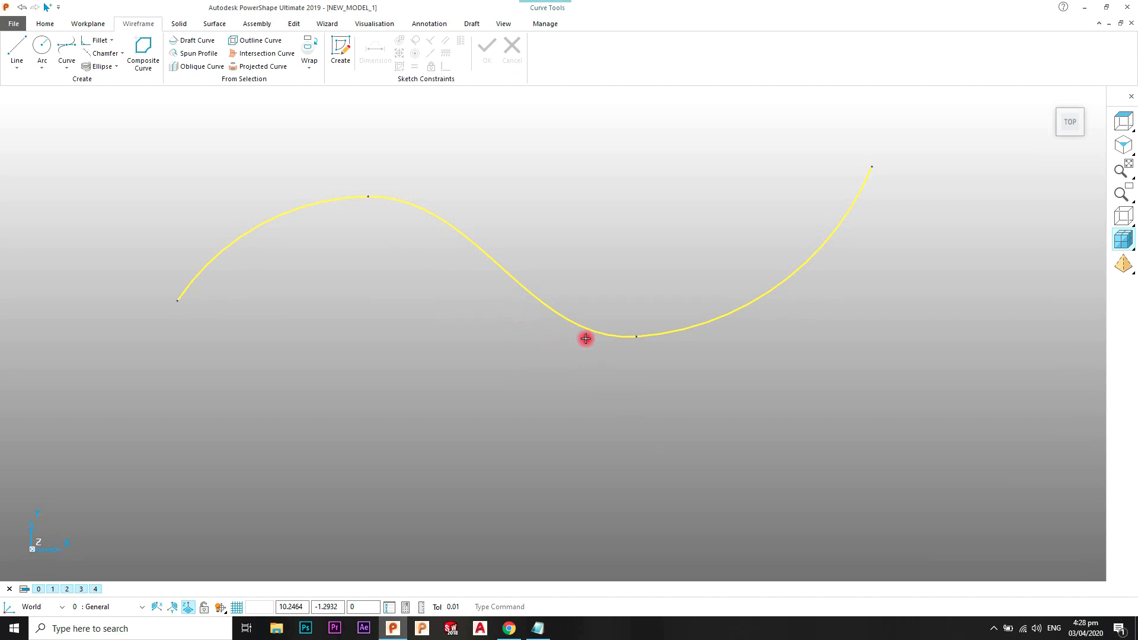
left_click(634, 334)
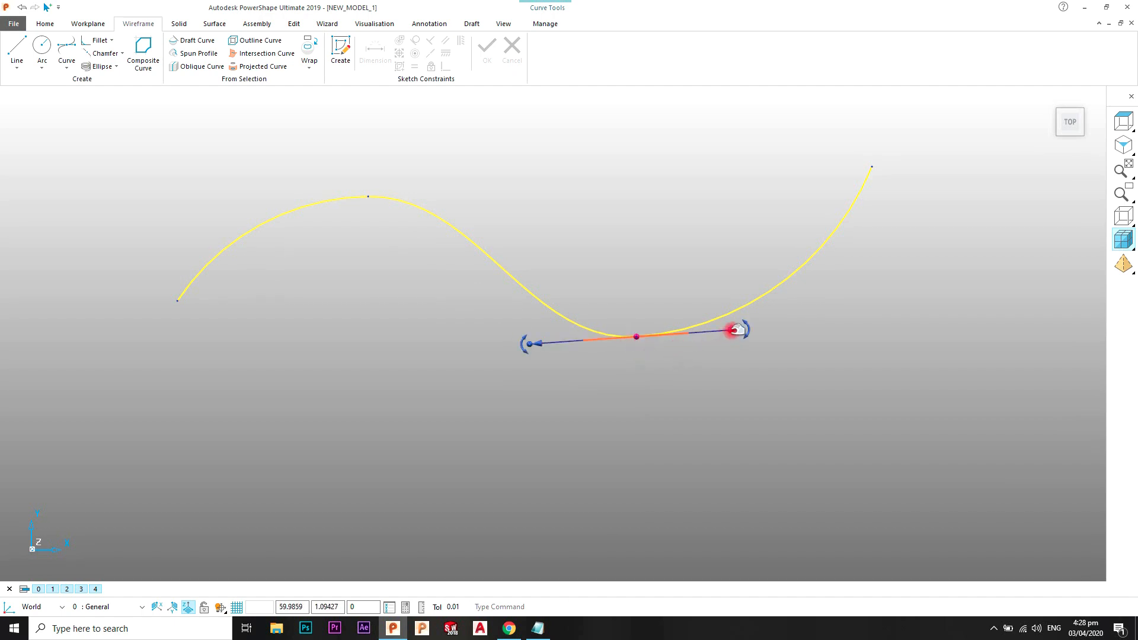
left_click_drag(738, 330, 772, 309)
mouse_move(529, 346)
left_mouse_down()
mouse_move(529, 310)
mouse_move(508, 340)
left_mouse_up()
left_click(662, 203)
left_click_drag(661, 204, 516, 341)
left_click(645, 224)
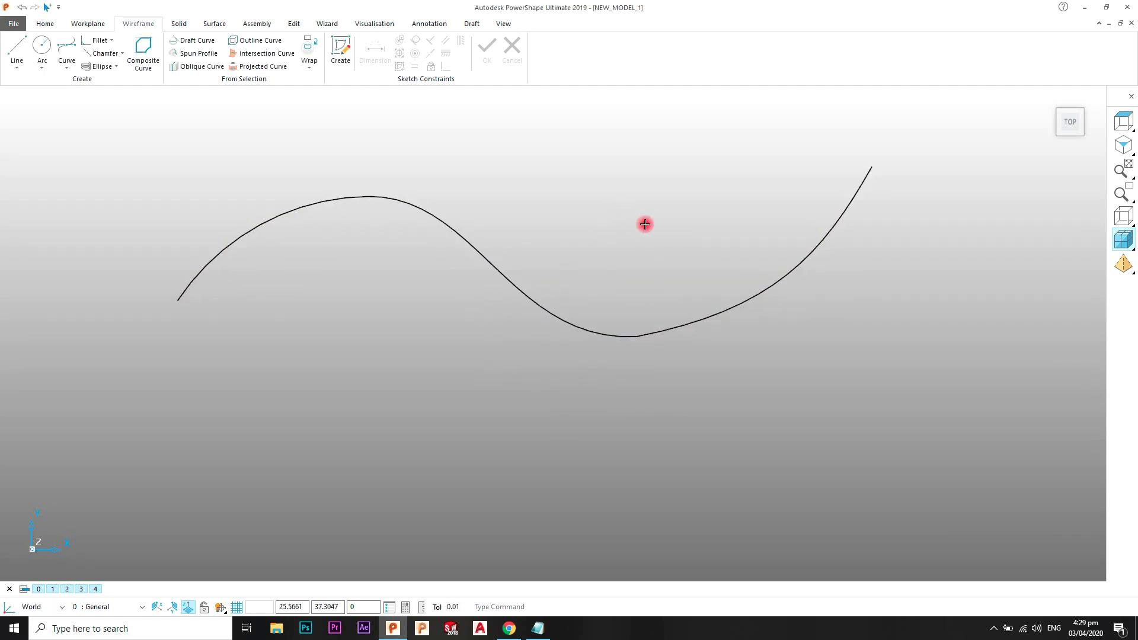
Extrude the Bezier curve into a wavy surface
left_click(66, 71)
left_click(456, 138)
scroll(556, 193, "down", 4)
middle_click_drag(541, 242, 474, 279)
left_click(472, 259)
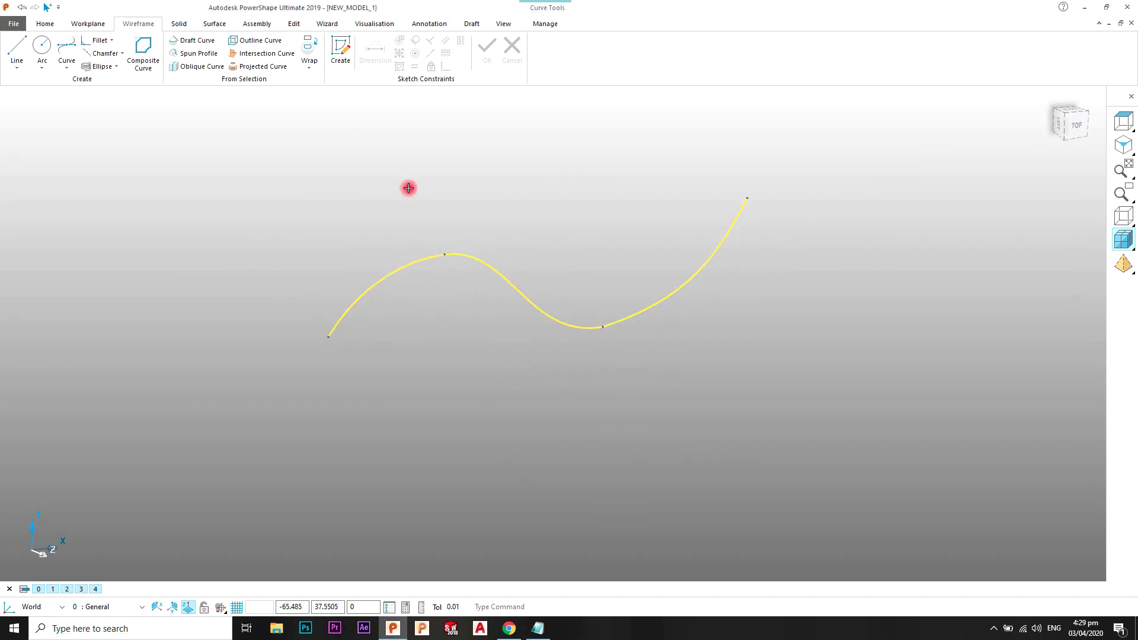
left_click(214, 23)
left_click(53, 52)
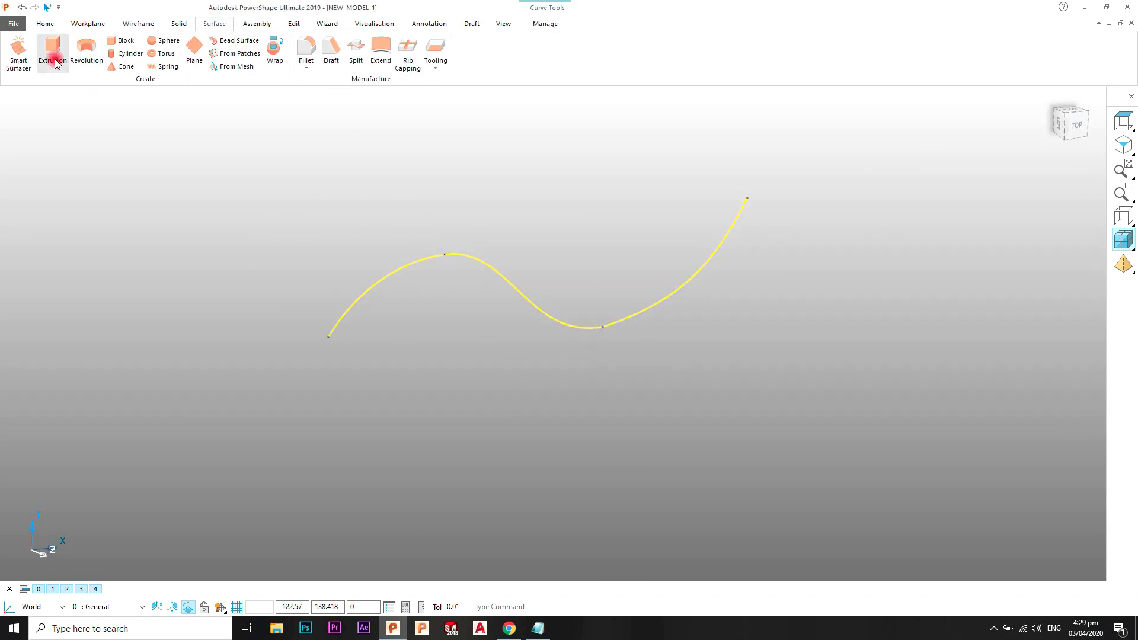
middle_click_drag(602, 264, 630, 329)
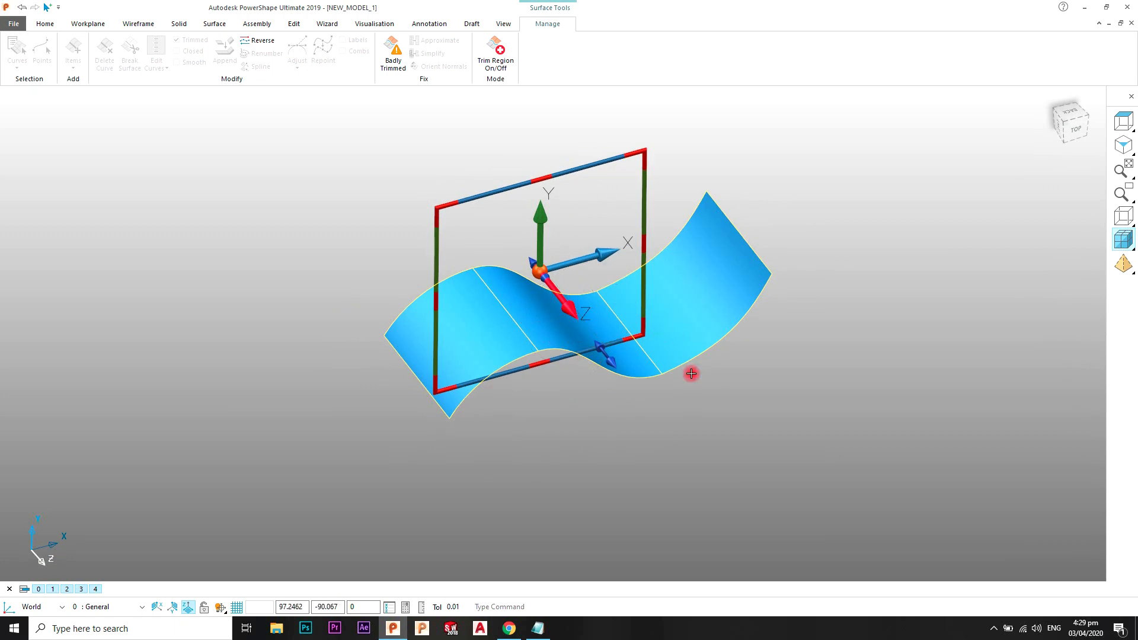
left_click(691, 373)
Draw a five-point Snapped curve along the middle of the wavy surface, from one end to the other
scroll(556, 250, "up", 3)
middle_click_drag(566, 235, 391, 401)
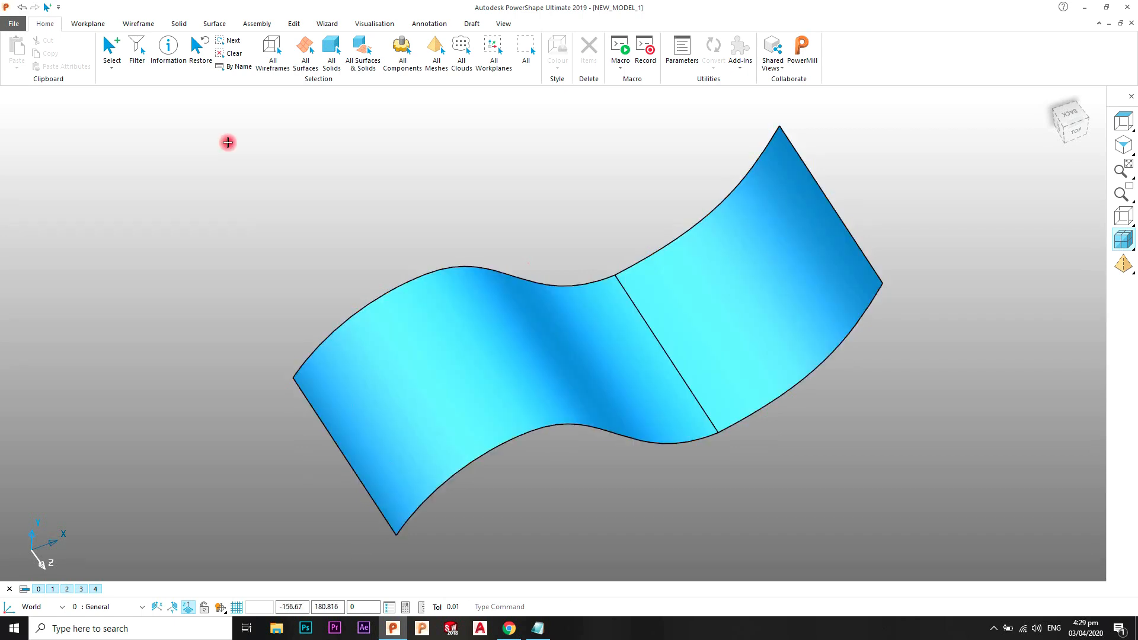
left_click(137, 24)
left_click(66, 65)
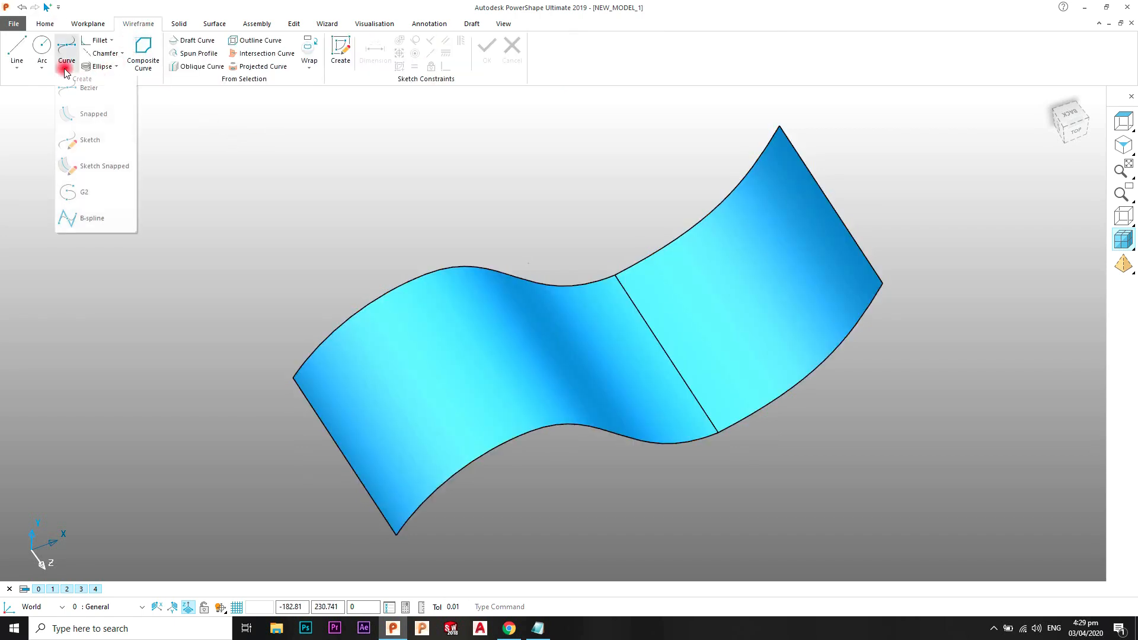
left_click(64, 93)
left_click(358, 425)
left_click(425, 376)
left_click(533, 346)
left_click(643, 345)
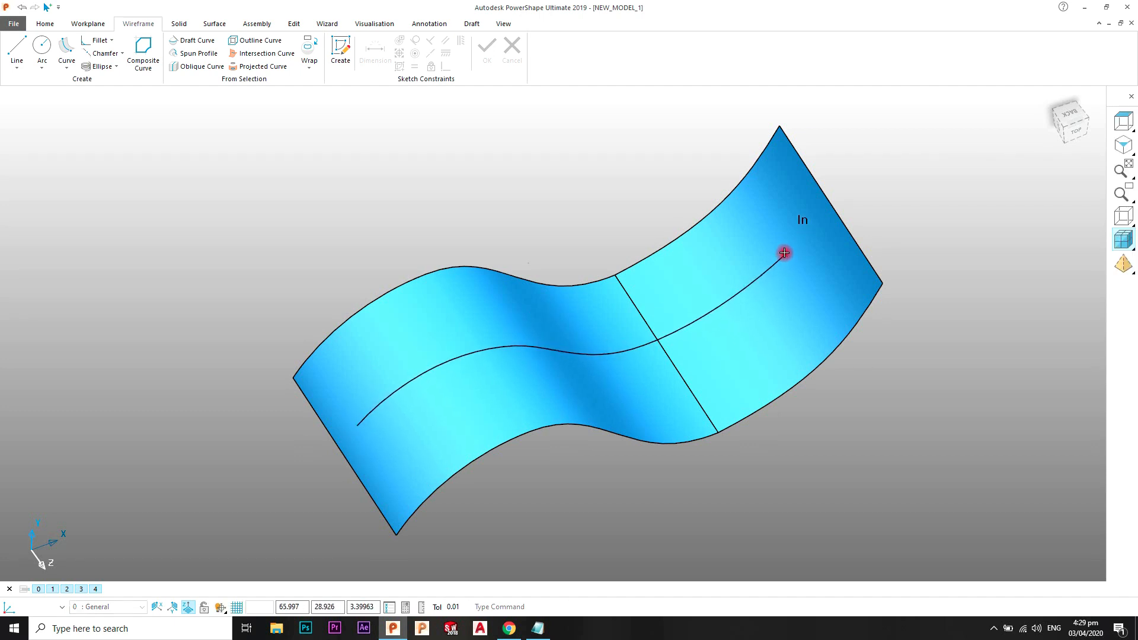
left_click(803, 216)
right_click(873, 140)
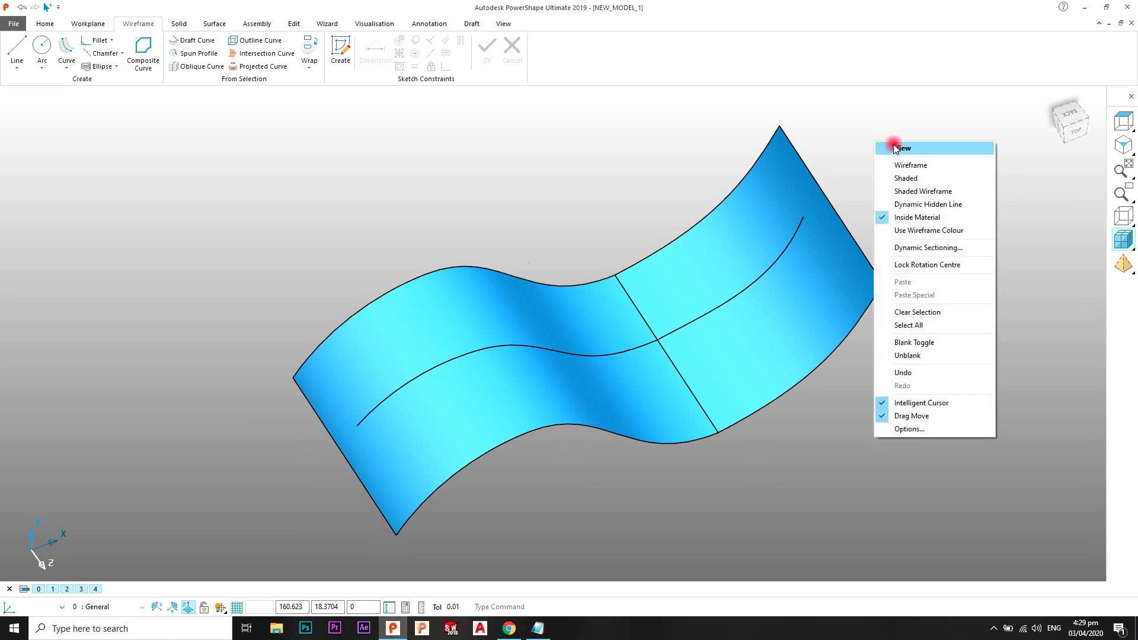
left_click(892, 145)
middle_click_drag(599, 302, 437, 355)
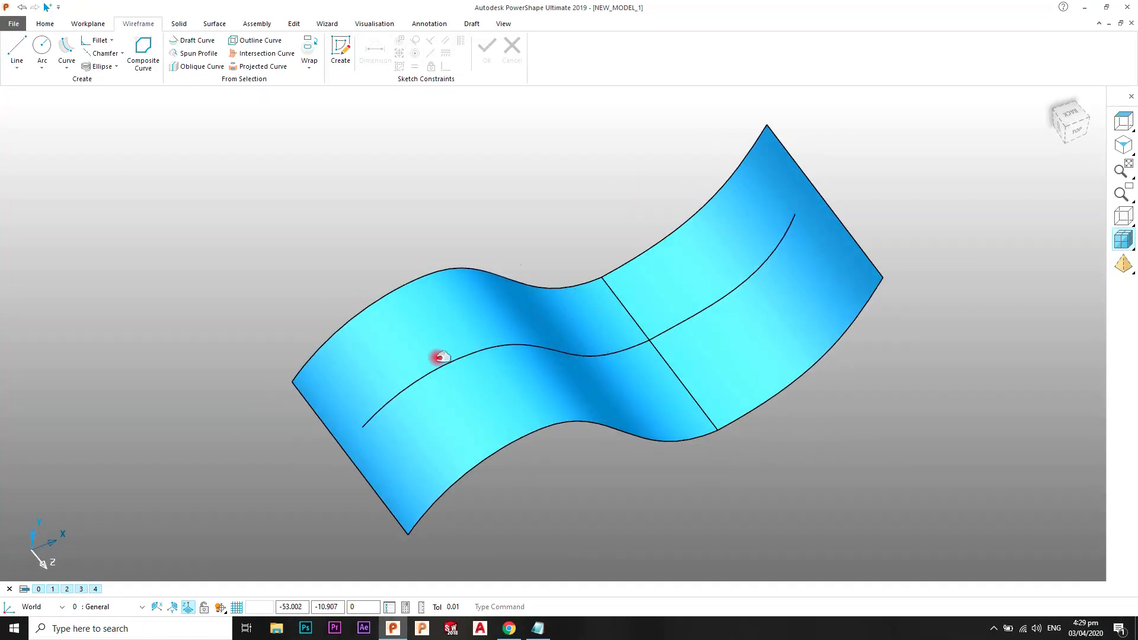
Sketch a freehand wavy curve in the empty space above the surface
left_click(67, 66)
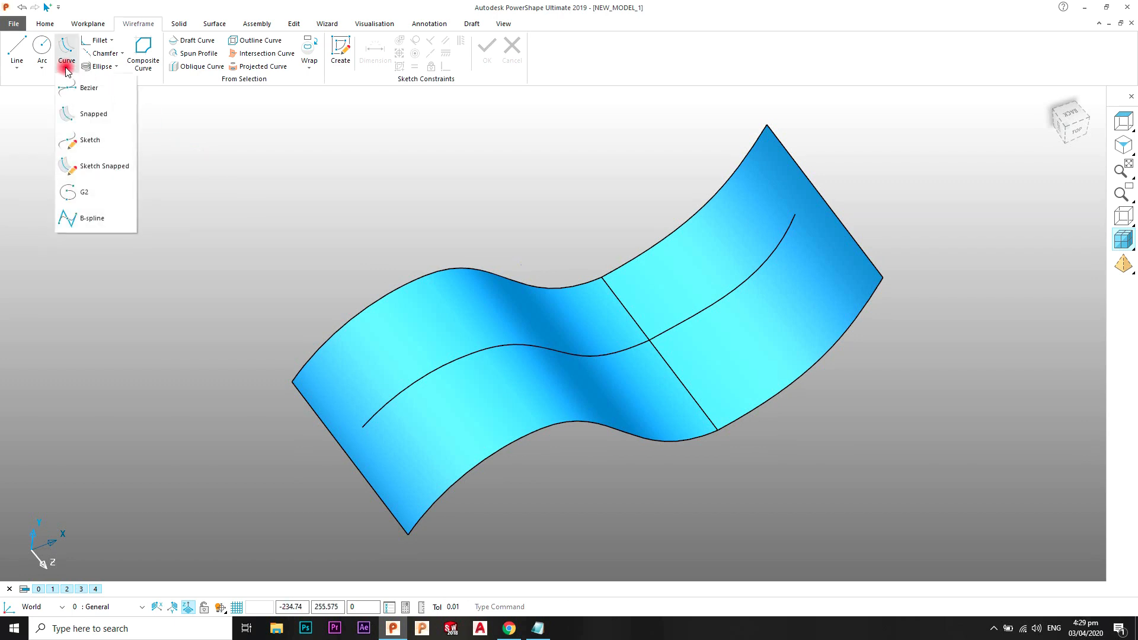
left_click(82, 141)
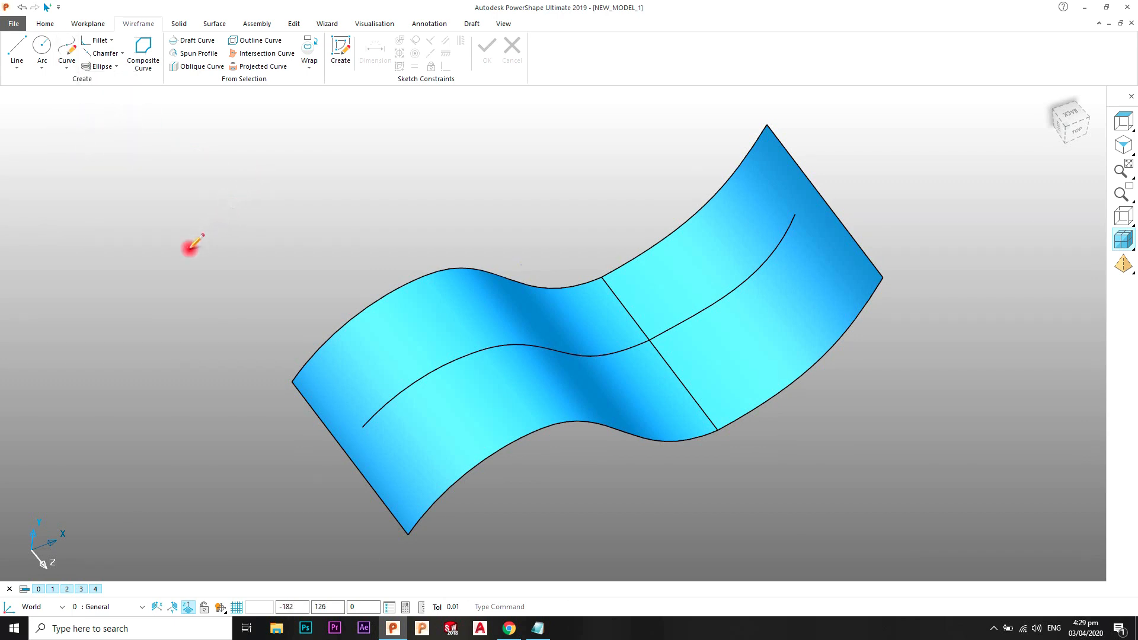
mouse_move(192, 231)
left_mouse_down()
mouse_move(272, 187)
mouse_move(384, 204)
mouse_move(493, 172)
mouse_move(619, 173)
left_mouse_up()
mouse_move(539, 199)
middle_mouse_down()
mouse_move(535, 264)
mouse_move(467, 328)
mouse_move(392, 267)
mouse_move(498, 279)
mouse_move(445, 262)
middle_mouse_up()
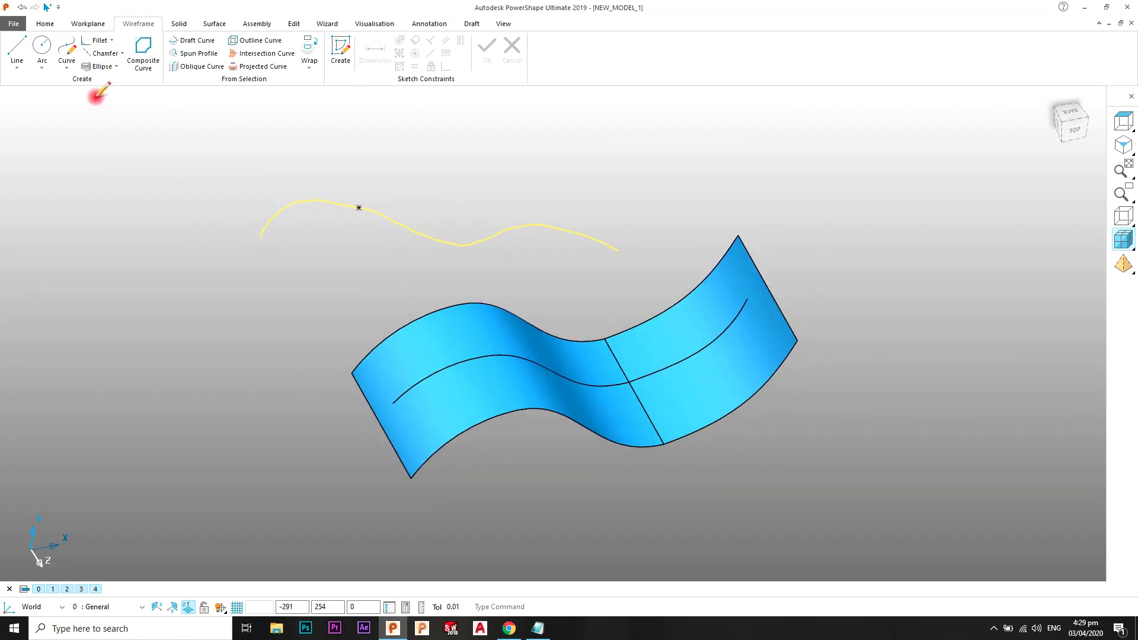
Sketch a freehand Sketch Snapped curve on the surface, running between the middle curve and the front edge
left_click(68, 67)
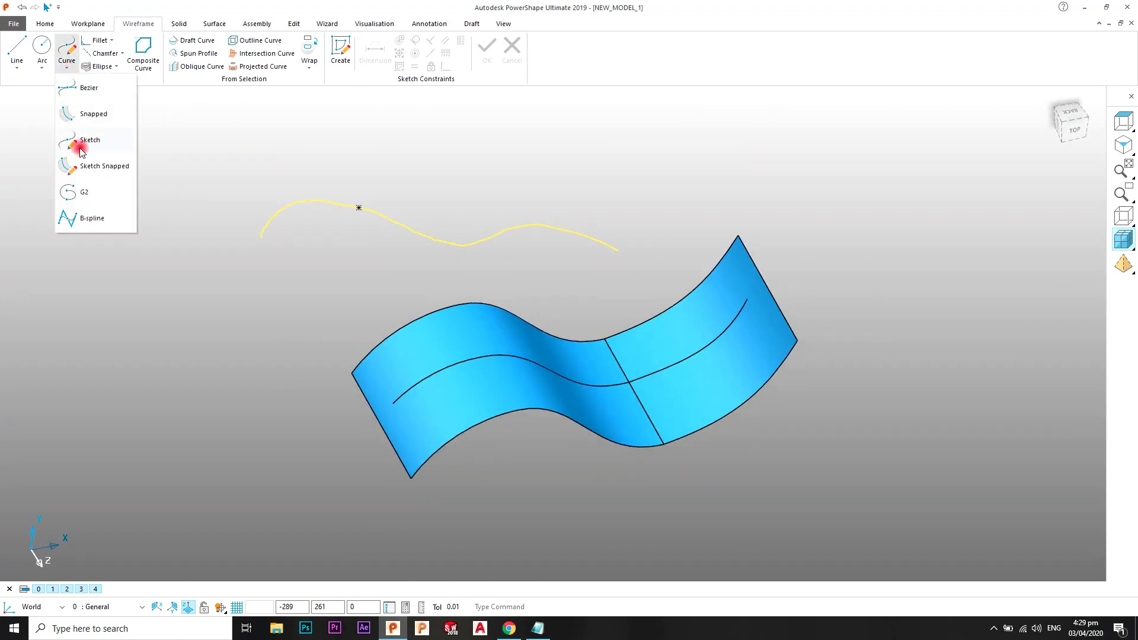
left_click(100, 172)
mouse_move(596, 250)
middle_mouse_down()
mouse_move(634, 363)
mouse_move(592, 287)
mouse_move(507, 300)
middle_mouse_up()
scroll(618, 322, "up", 2)
scroll(556, 298, "up", 2)
left_click(331, 367)
left_click(288, 444)
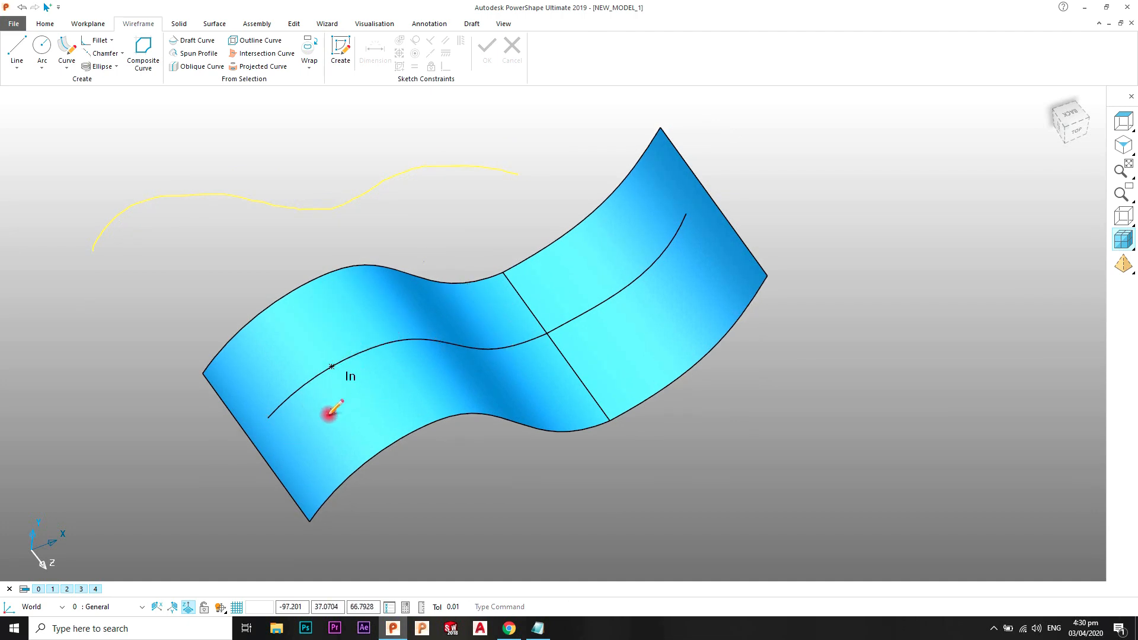
mouse_move(296, 454)
left_mouse_down()
mouse_move(338, 408)
mouse_move(442, 384)
left_mouse_up()
mouse_move(530, 369)
left_mouse_down()
mouse_move(622, 328)
mouse_move(713, 249)
left_mouse_up()
mouse_move(477, 261)
middle_mouse_down()
mouse_move(521, 399)
mouse_move(521, 239)
middle_mouse_up()
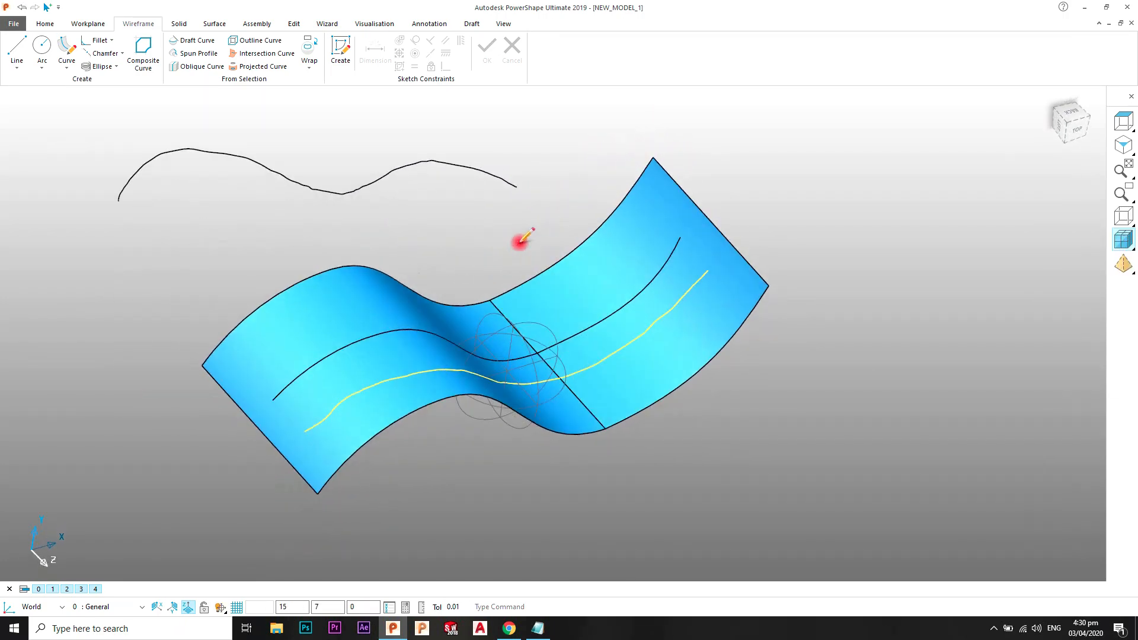
Draw a closed four-point G2 curve beside the surface, ending it on its own start point
left_click(65, 68)
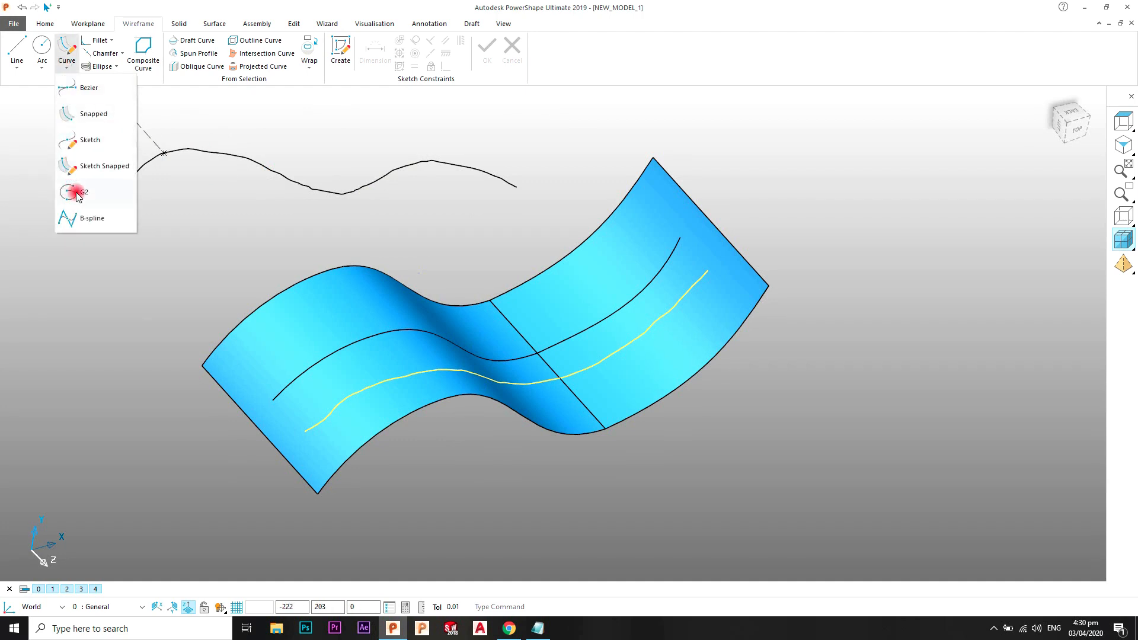
left_click(82, 193)
left_click(756, 168)
left_click(929, 177)
left_click(966, 367)
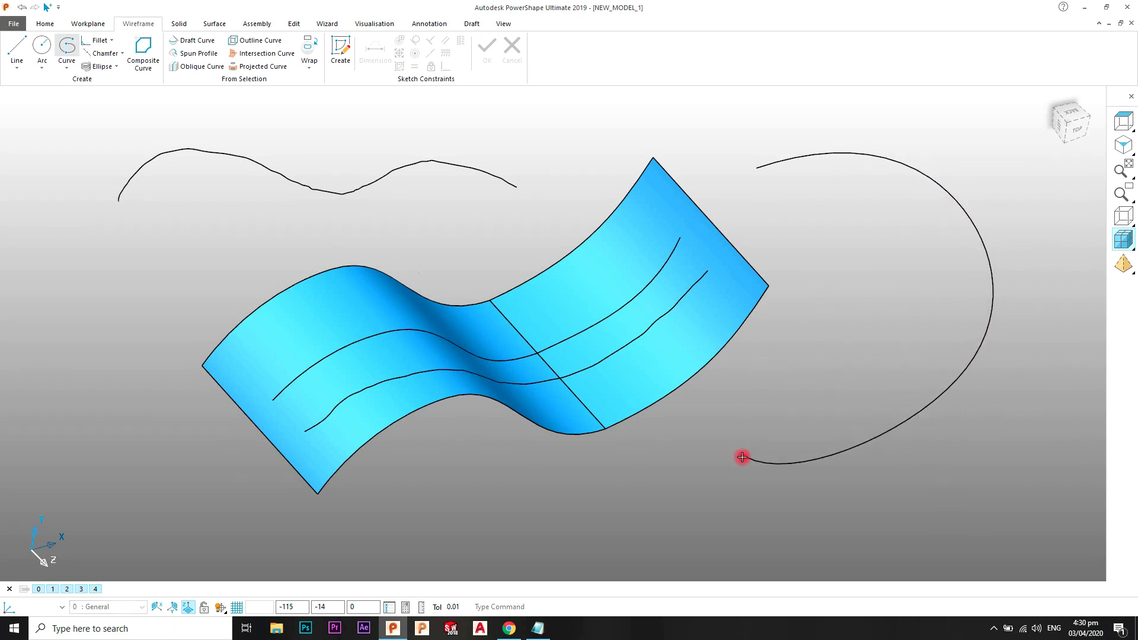
left_click(765, 405)
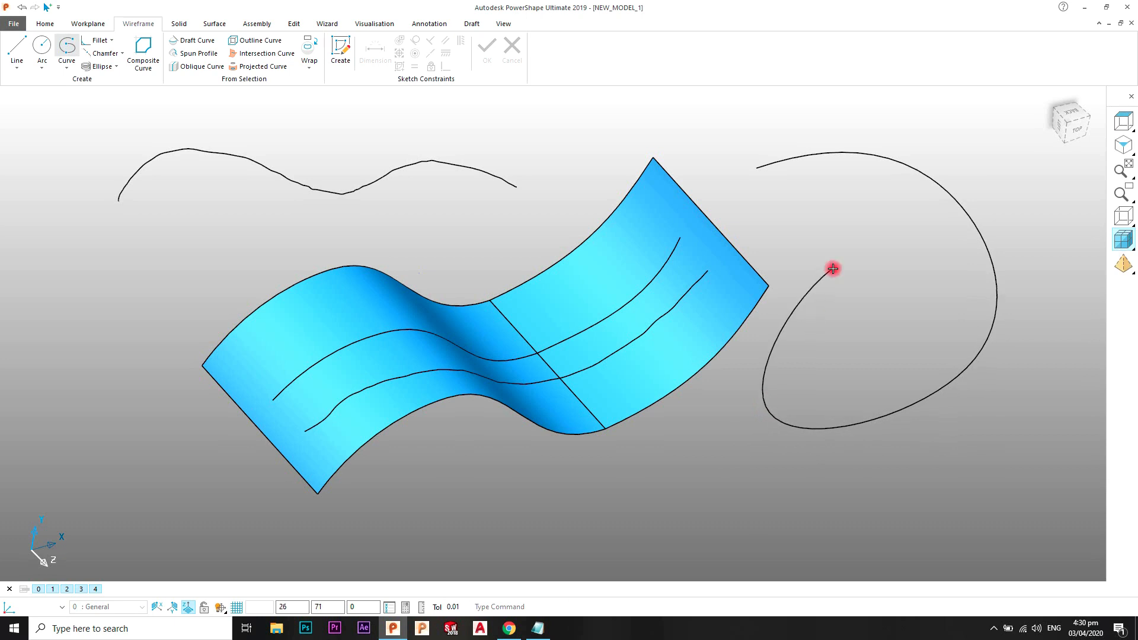
left_click(754, 171)
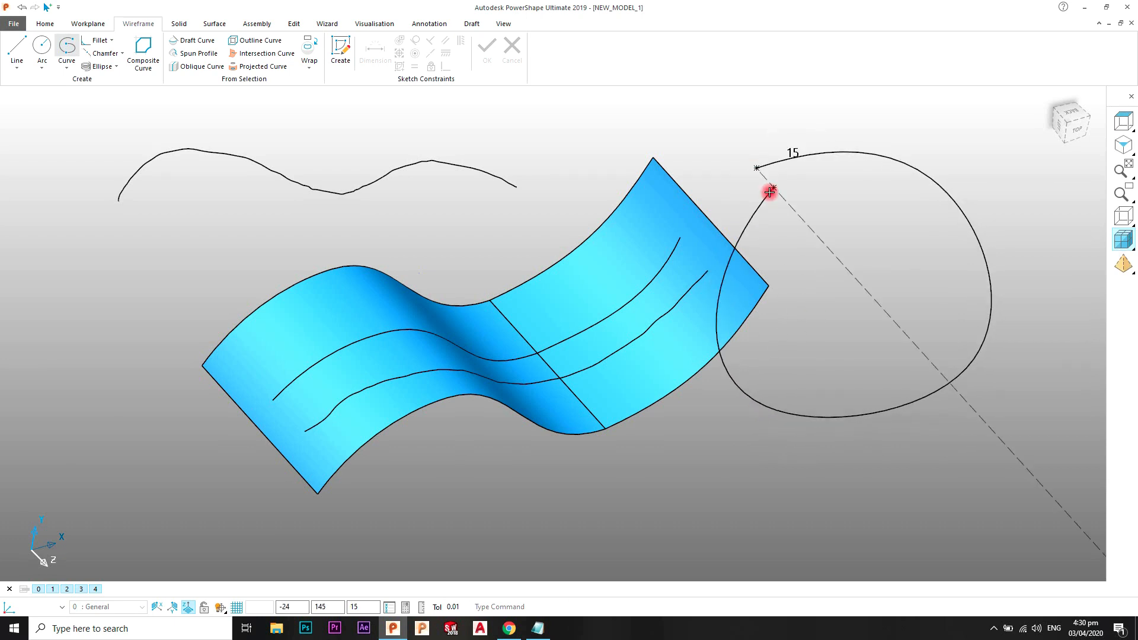
left_click(755, 171)
right_click(682, 135)
left_click(679, 143)
Select the closed G2 curve and examine its shape and points from different angles
middle_click_drag(679, 142, 679, 336)
scroll(679, 337, "up", 3)
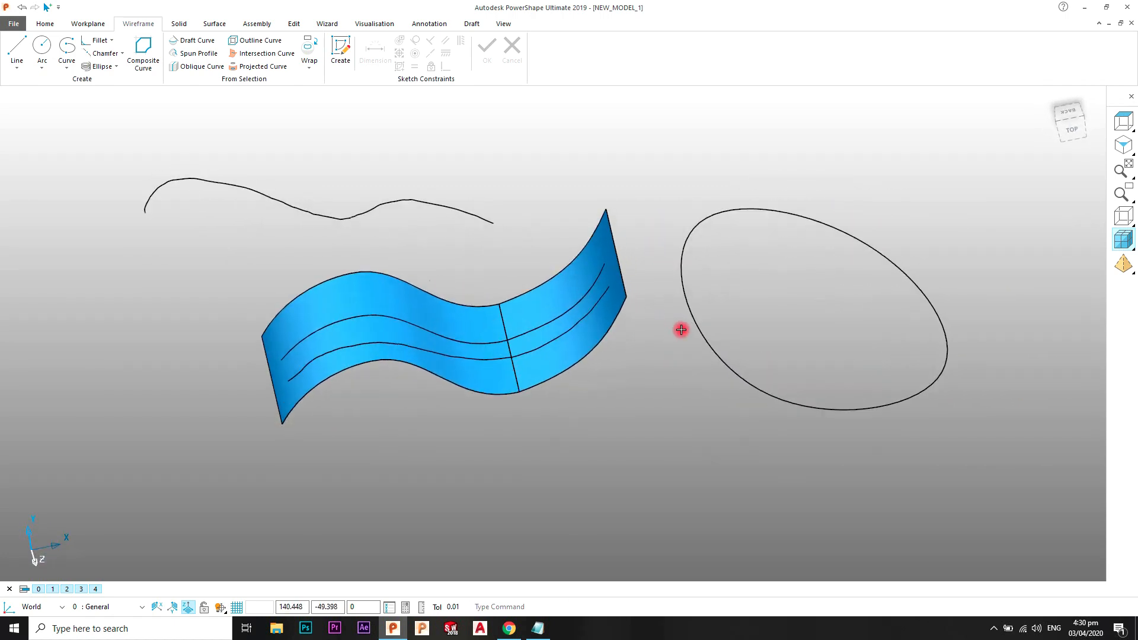
left_click(772, 178)
middle_click_drag(772, 178, 722, 310)
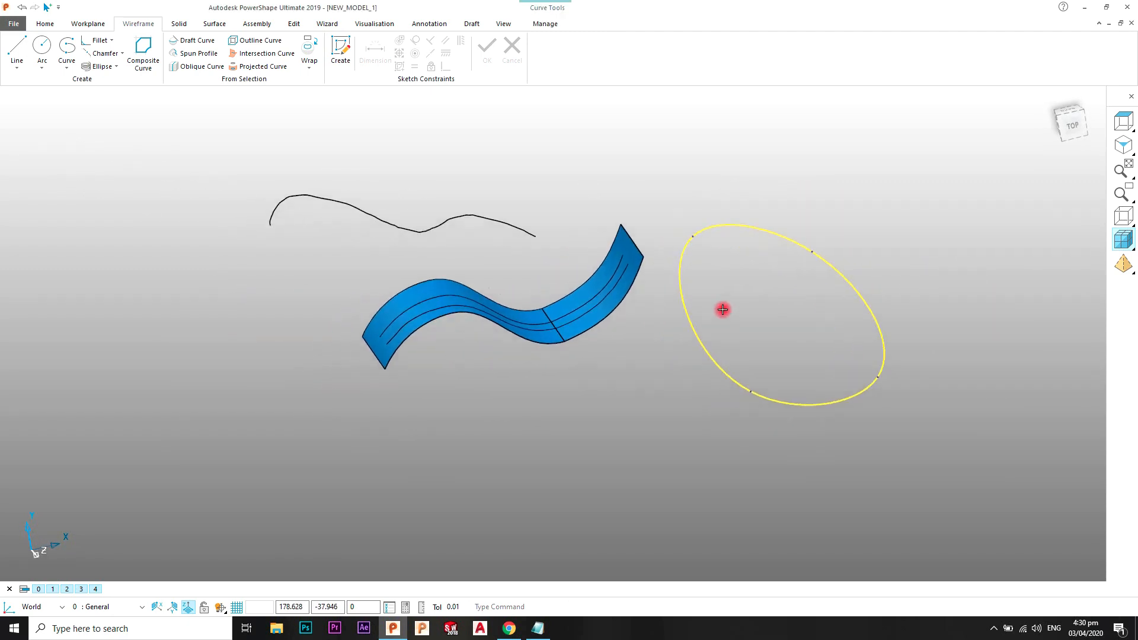
scroll(723, 309, "up", 2)
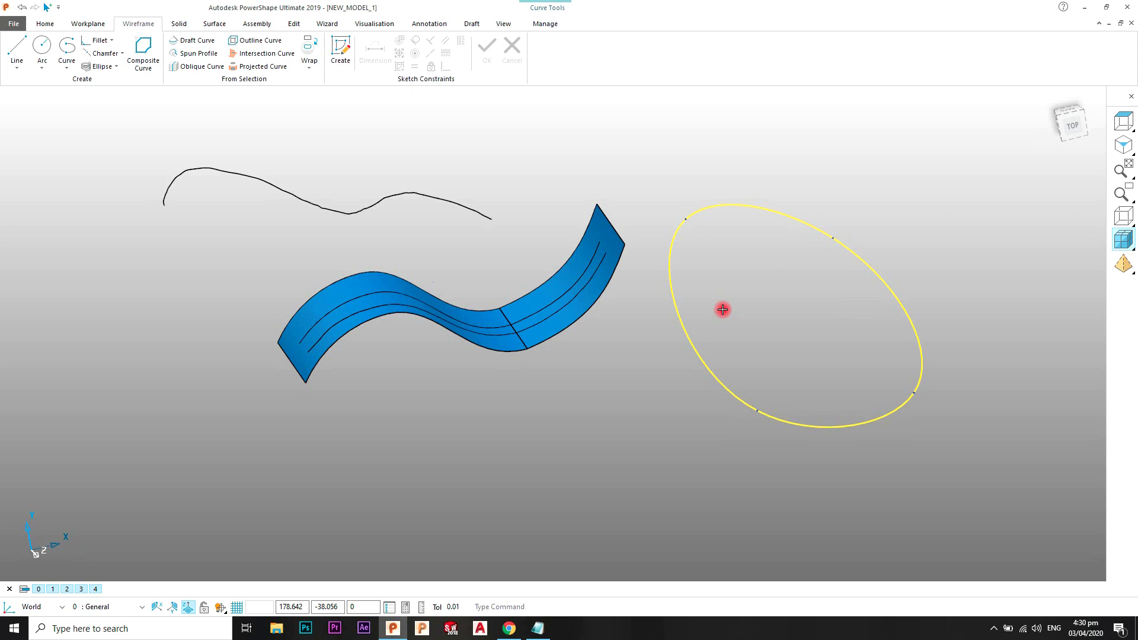
scroll(622, 290, "down", 2)
mouse_move(622, 290)
middle_mouse_down()
mouse_move(612, 310)
mouse_move(648, 305)
mouse_move(609, 273)
middle_mouse_up()
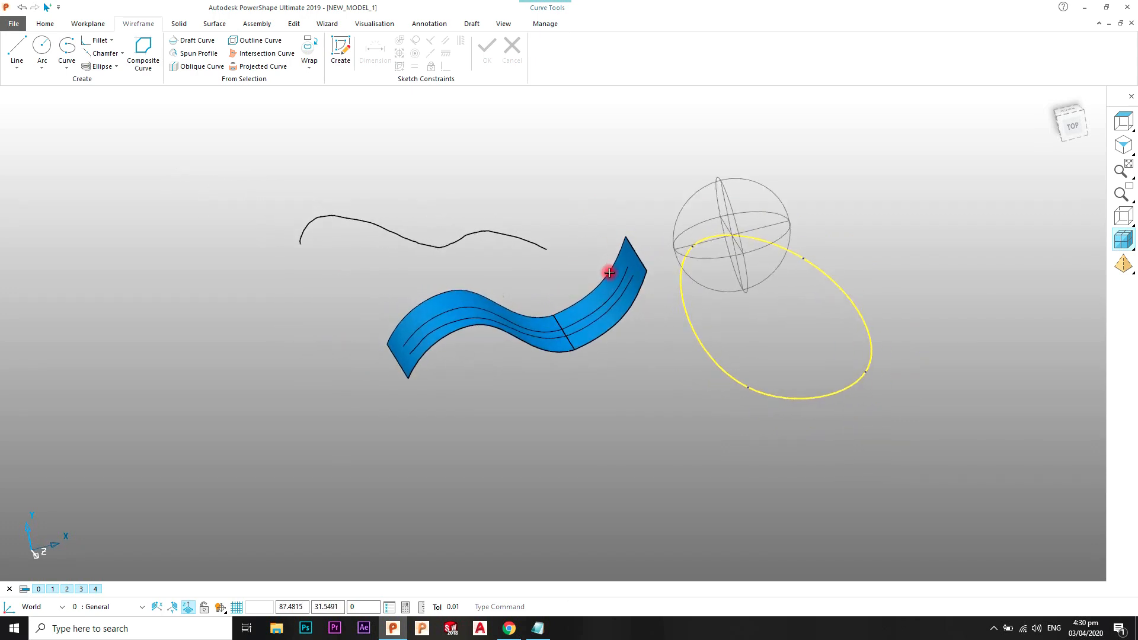
Draw a four-point wavy B-spline curve in the top view, above the existing curves, and deselect it
left_click(64, 72)
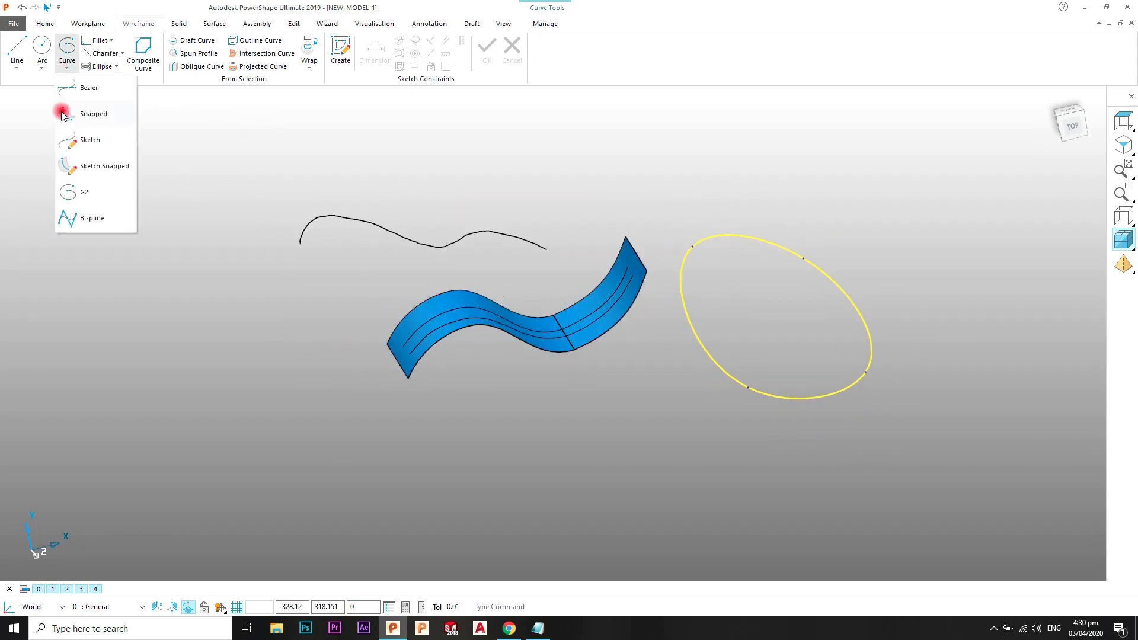
left_click(66, 218)
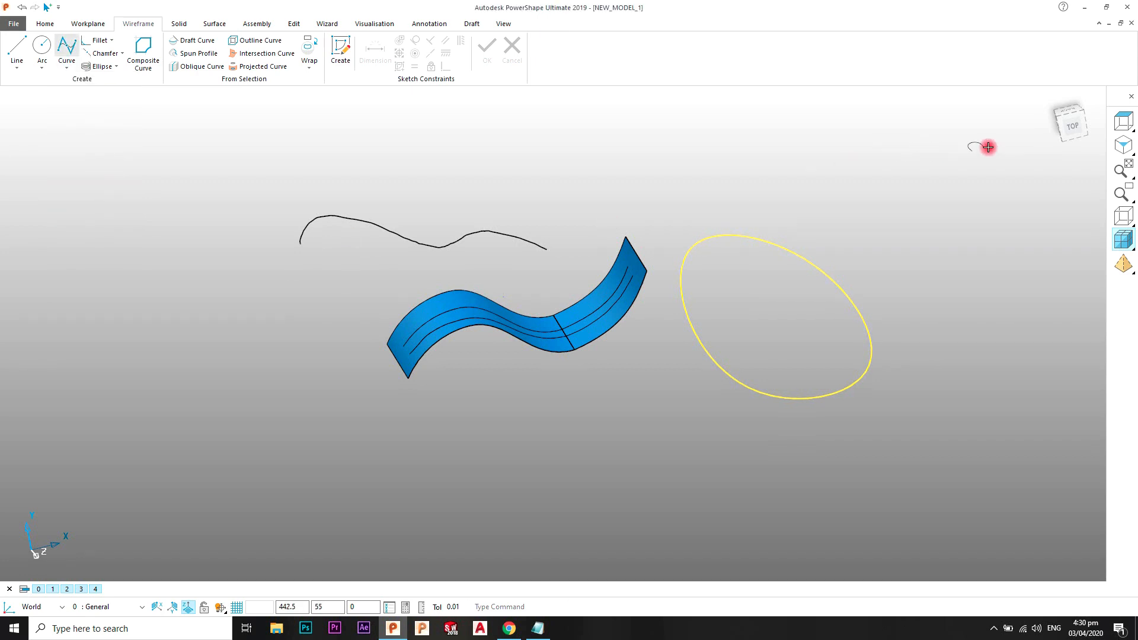
left_click(1071, 126)
mouse_move(544, 251)
middle_mouse_down("shift")
mouse_move(547, 292)
mouse_move(536, 231)
middle_mouse_up("shift")
scroll(519, 231, "down", 1)
scroll(506, 264, "up", 1)
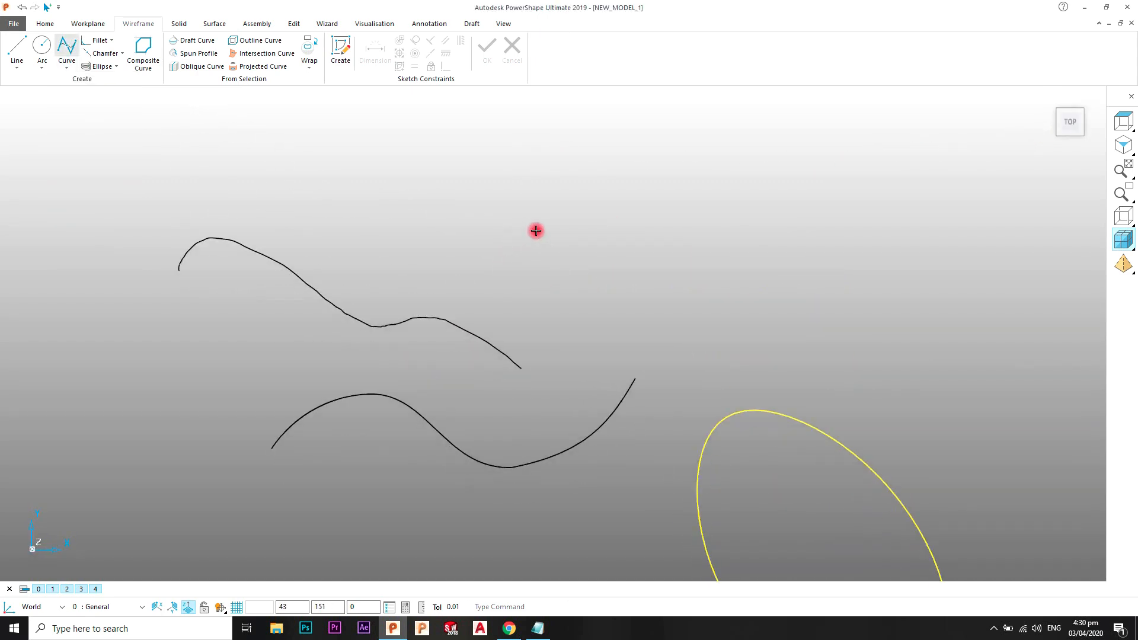
left_click(456, 237)
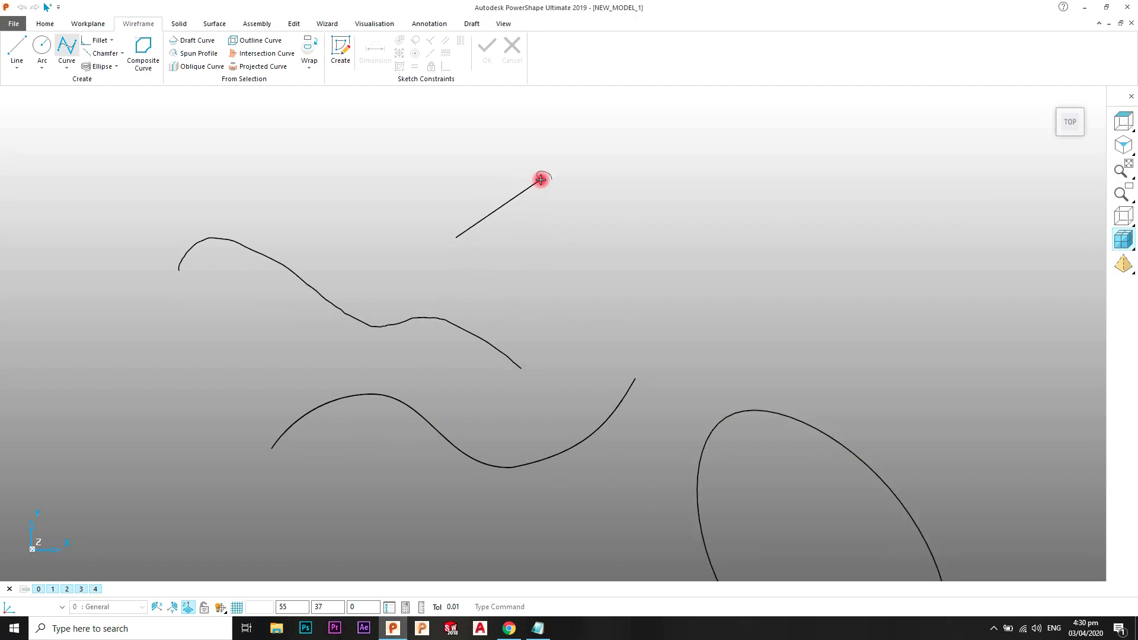
left_click(567, 175)
left_click(815, 261)
left_click(958, 214)
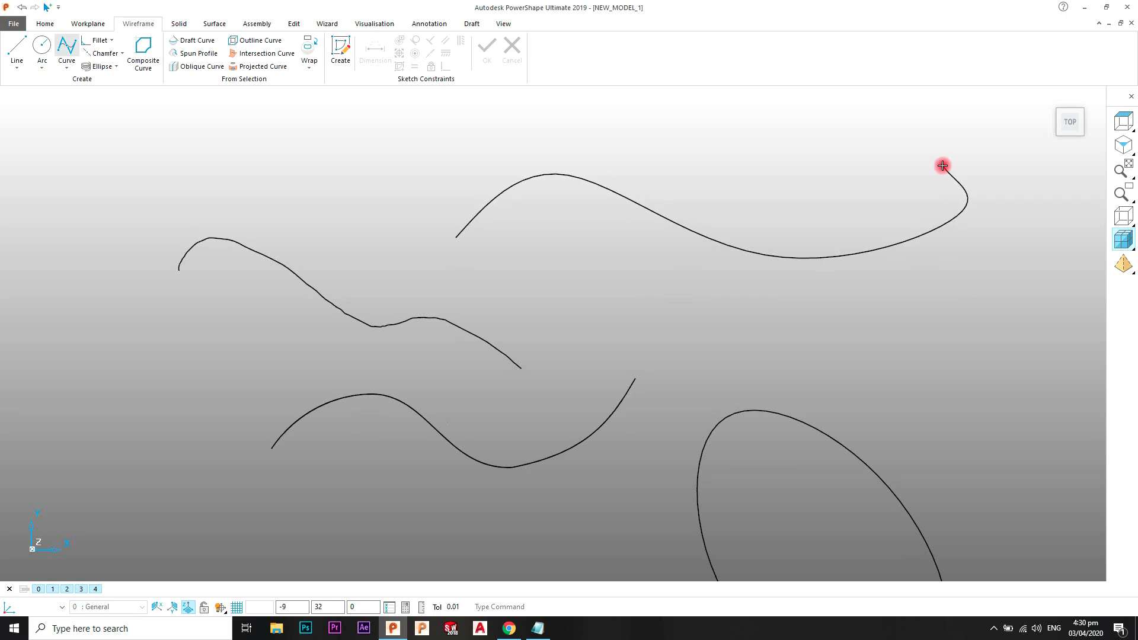
key("Escape")
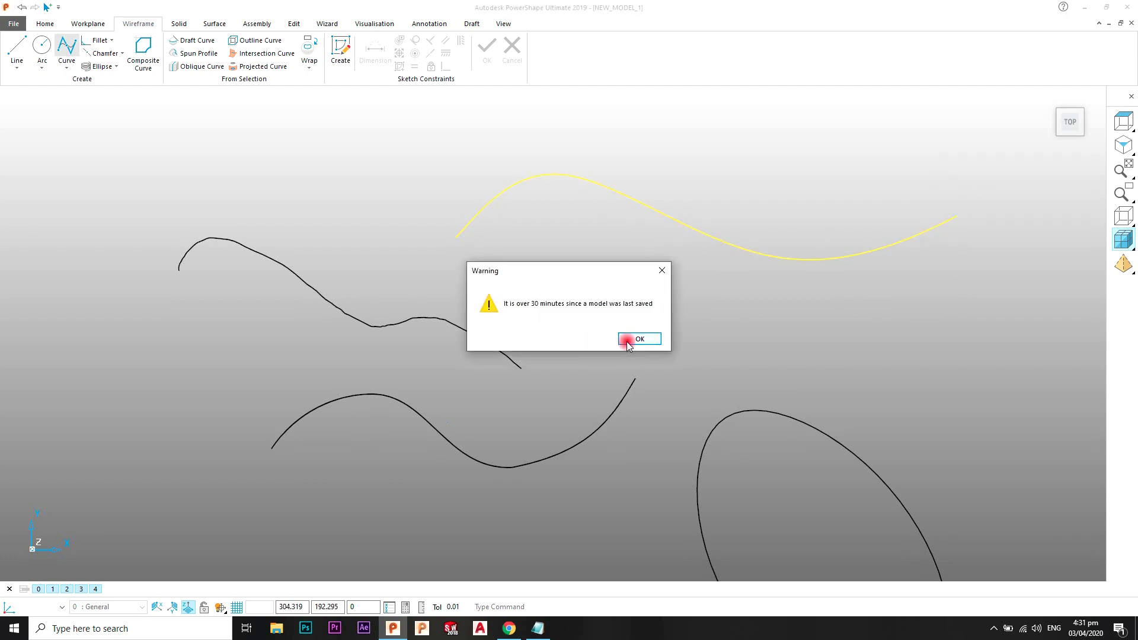
left_click(627, 341)
right_click(734, 170)
left_click(745, 173)
Reshape the B-spline curve by moving its control points 3, 4, 5 and 2 away from their original places
left_click(714, 231)
scroll(595, 189, "down", 2)
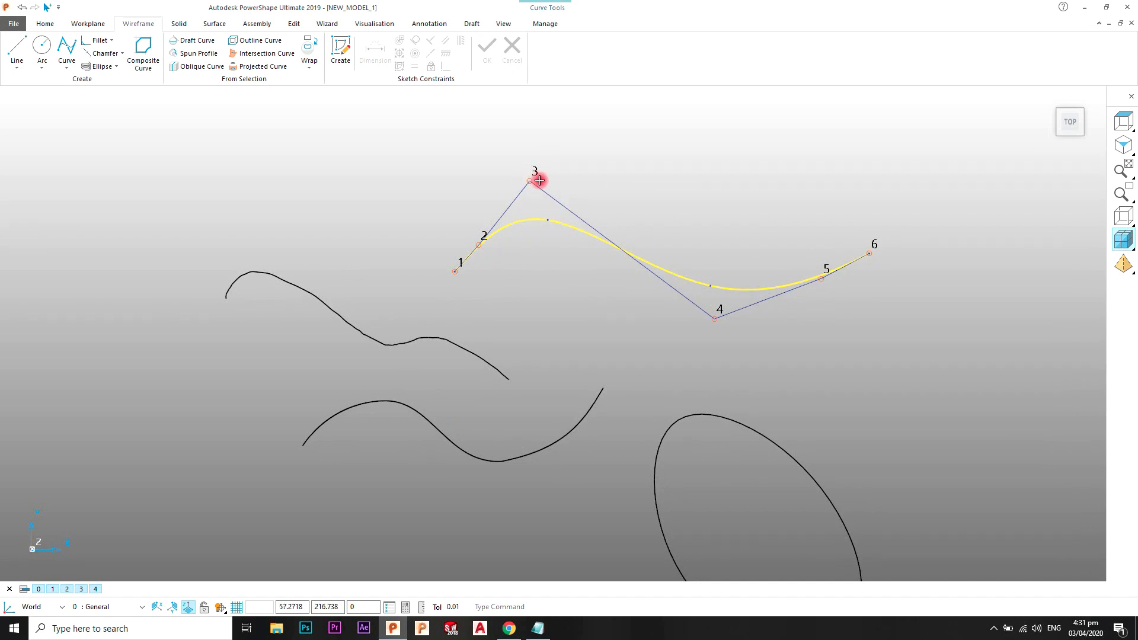
left_click_drag(533, 178, 577, 139)
left_click_drag(715, 318, 700, 354)
left_click_drag(822, 278, 792, 242)
left_click_drag(477, 242, 492, 192)
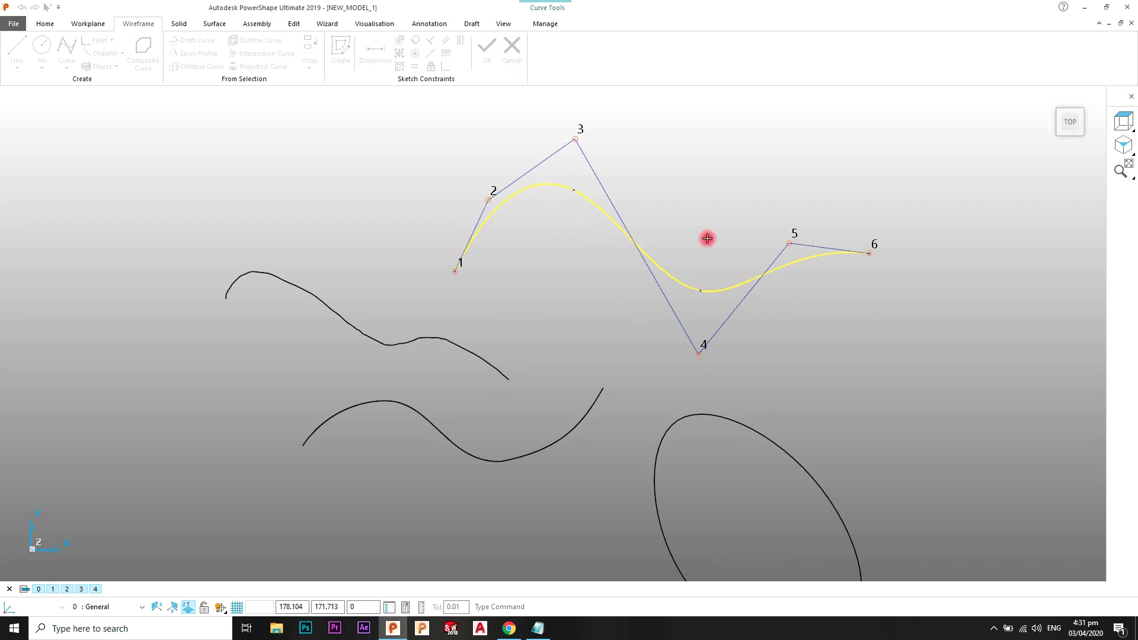
Extend the B-spline curve by moving its end control point 6 outward and lower, and deselect the curve
scroll(746, 246, "up", 3)
middle_click_drag(766, 243, 647, 241, "shift")
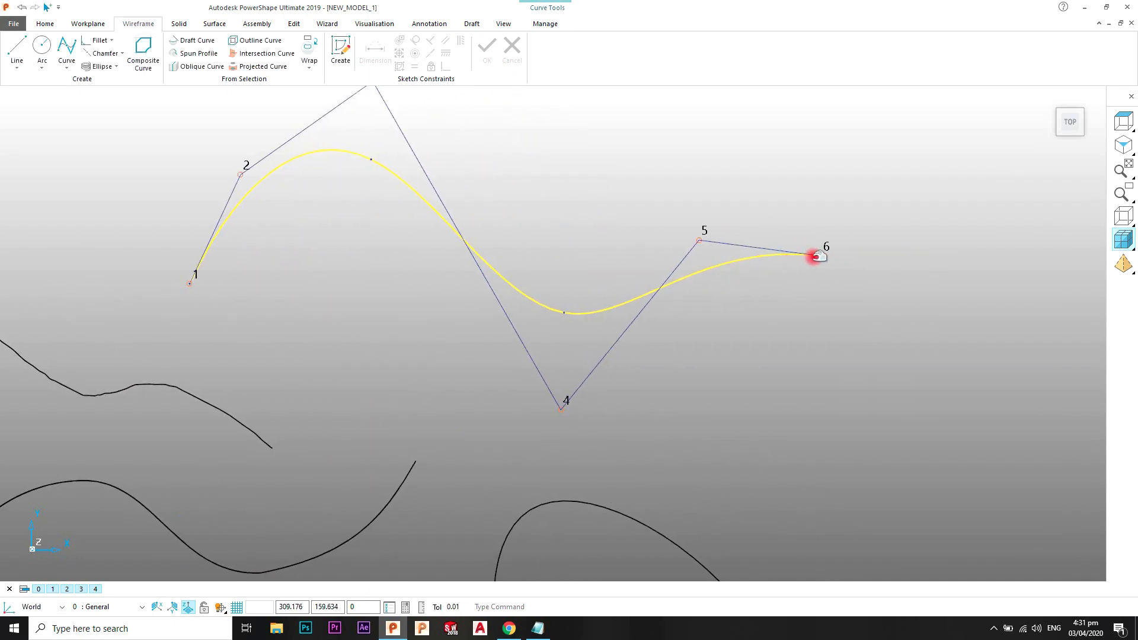
left_click_drag(828, 253, 859, 308)
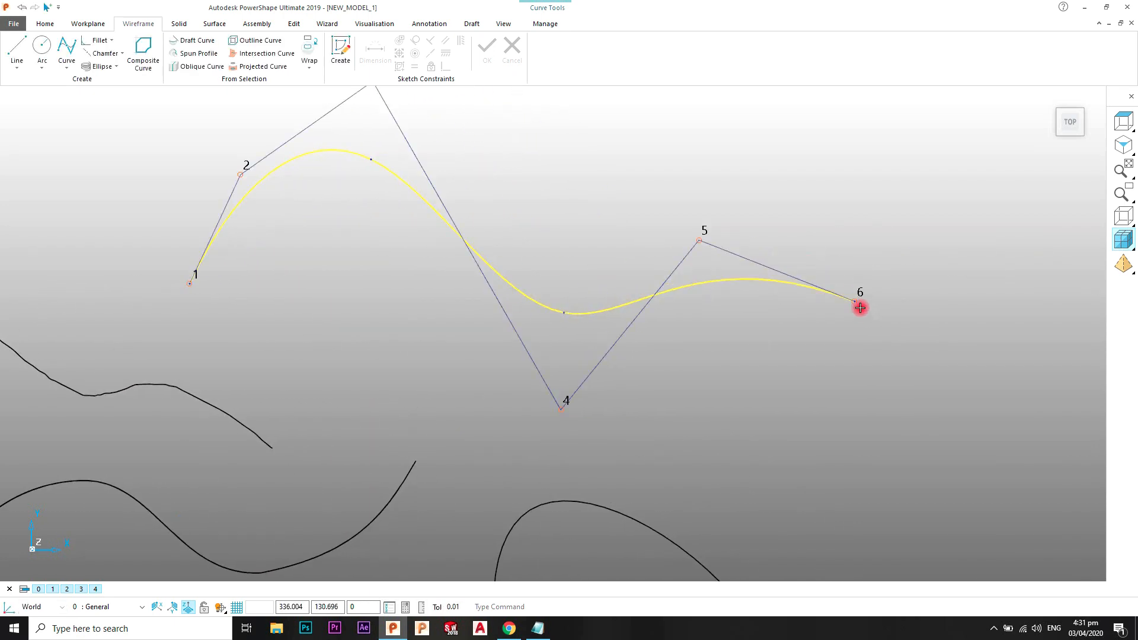
scroll(557, 318, "down", 2)
middle_click_drag(498, 324, 617, 286, "shift")
scroll(574, 302, "down", 1)
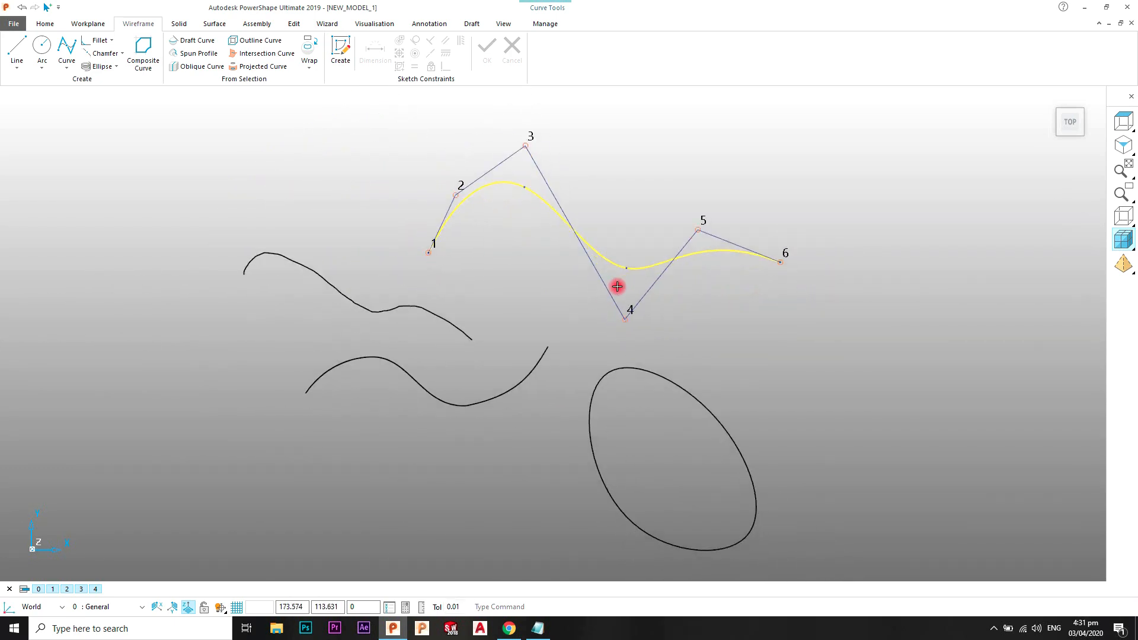
middle_click_drag(549, 292, 576, 363)
left_click(711, 300)
middle_click_drag(574, 306, 626, 296)
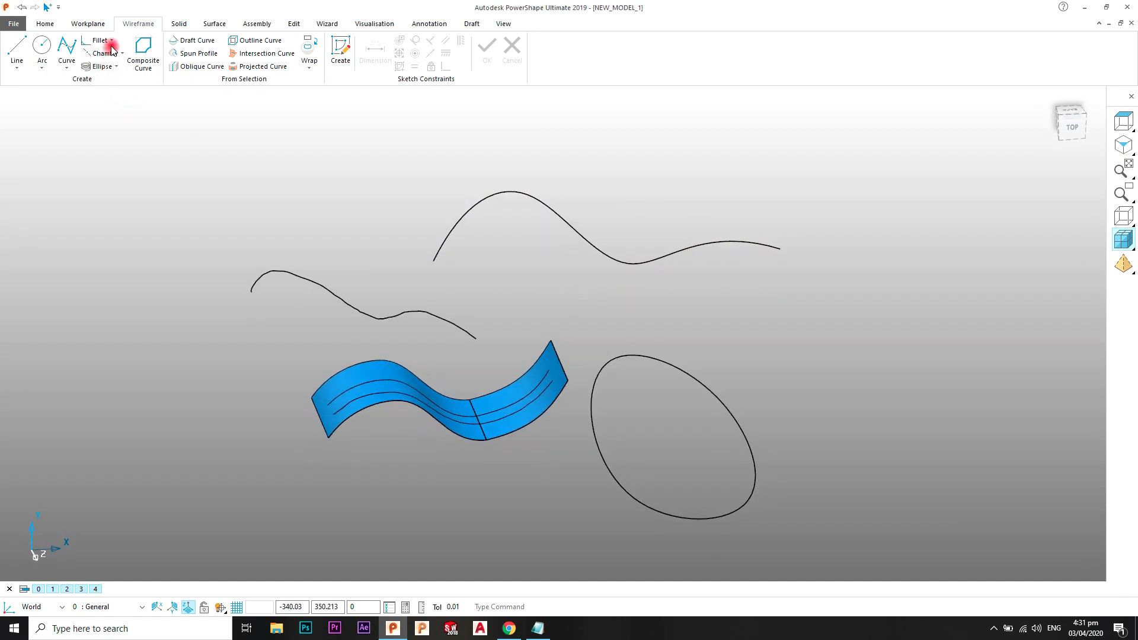
Delete all the curves together with the extruded surface to empty the model
left_click(117, 68)
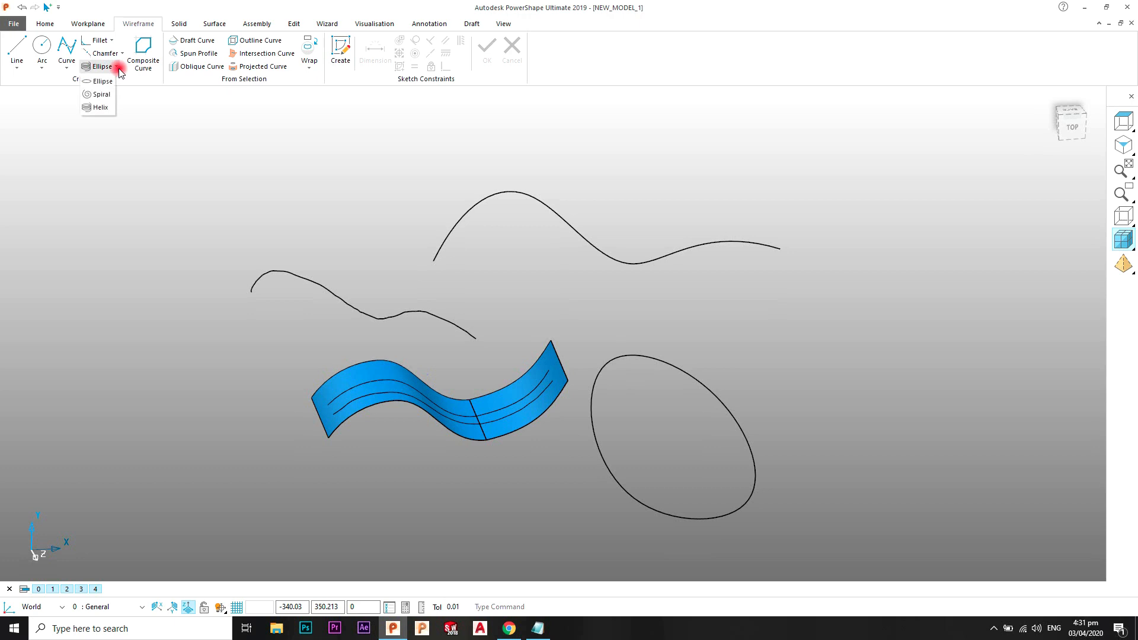
left_click(284, 118)
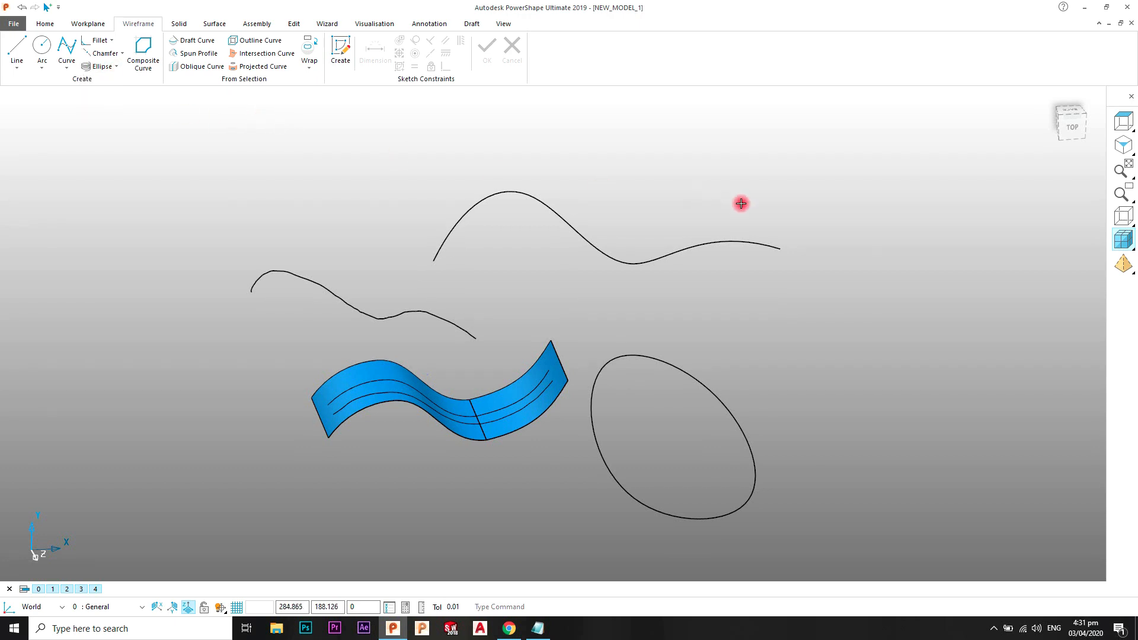
left_click(1070, 127)
left_click_drag(876, 187, 300, 534)
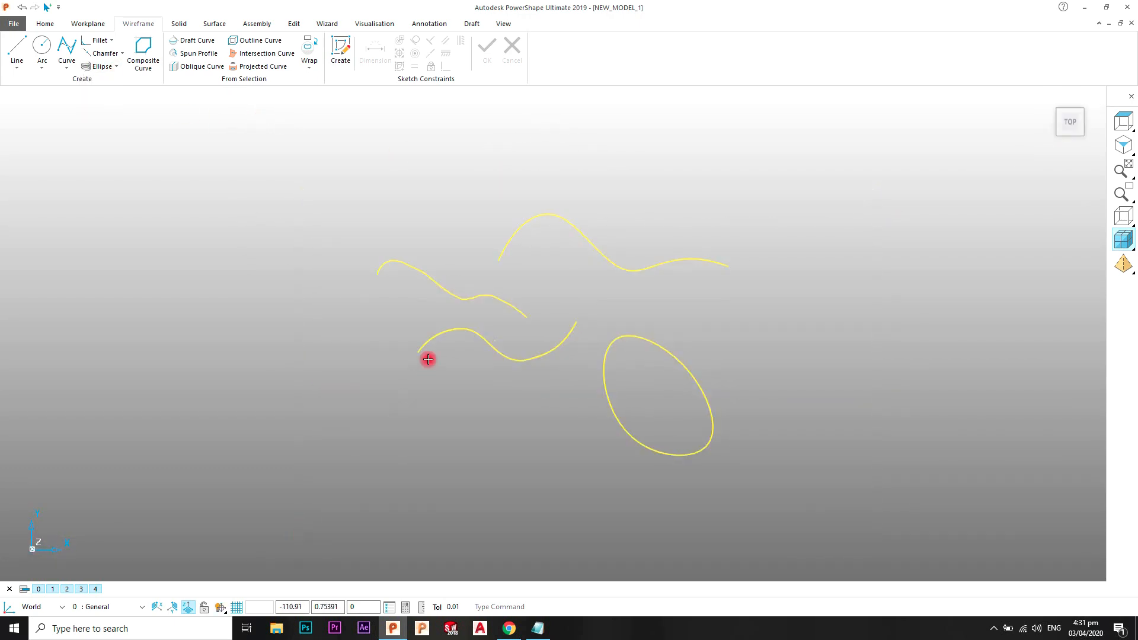
key("Delete")
Place an ellipse at X 90, Y 55 and set its major axis length to 100
left_click(115, 67)
left_click(100, 82)
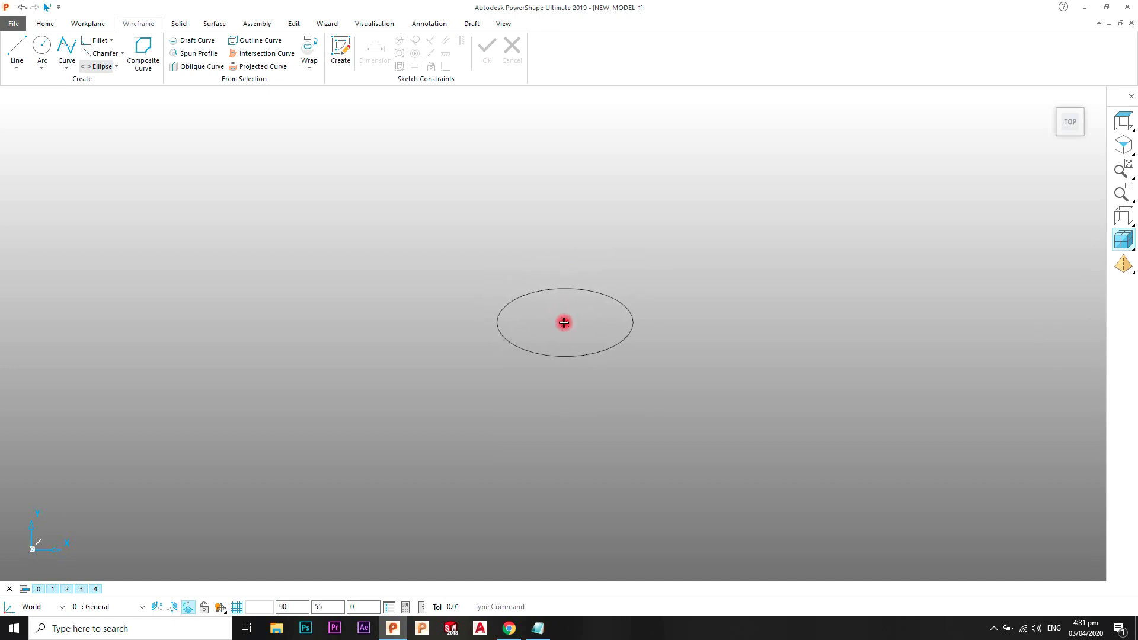
left_click(563, 322)
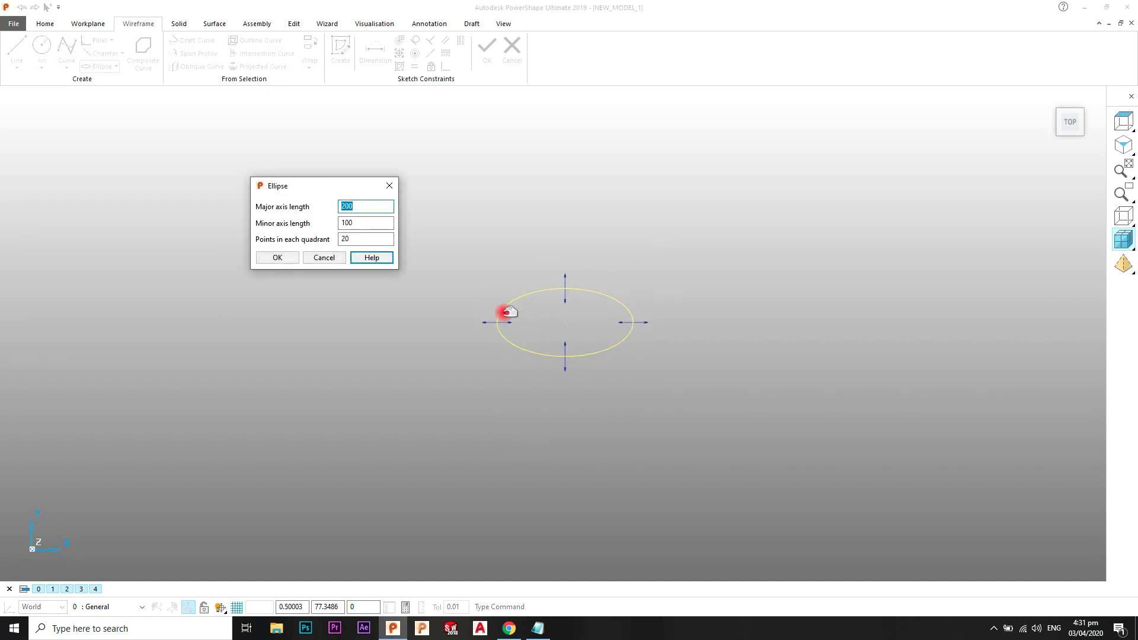
left_click_drag(299, 188, 345, 299)
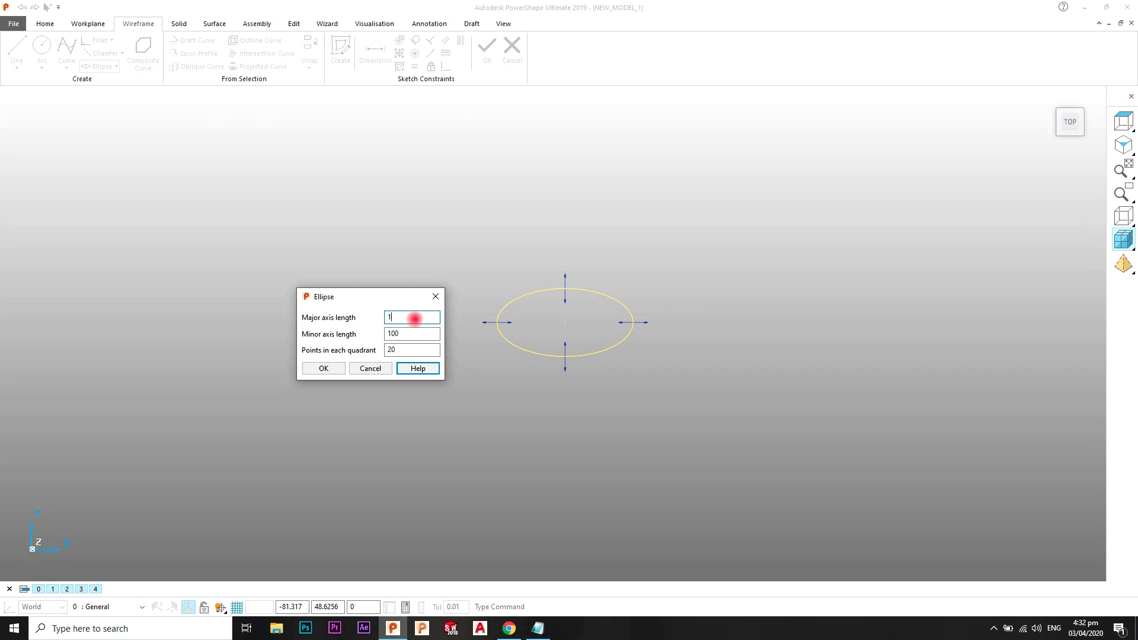
key("Return")
scroll(601, 327, "up", 3)
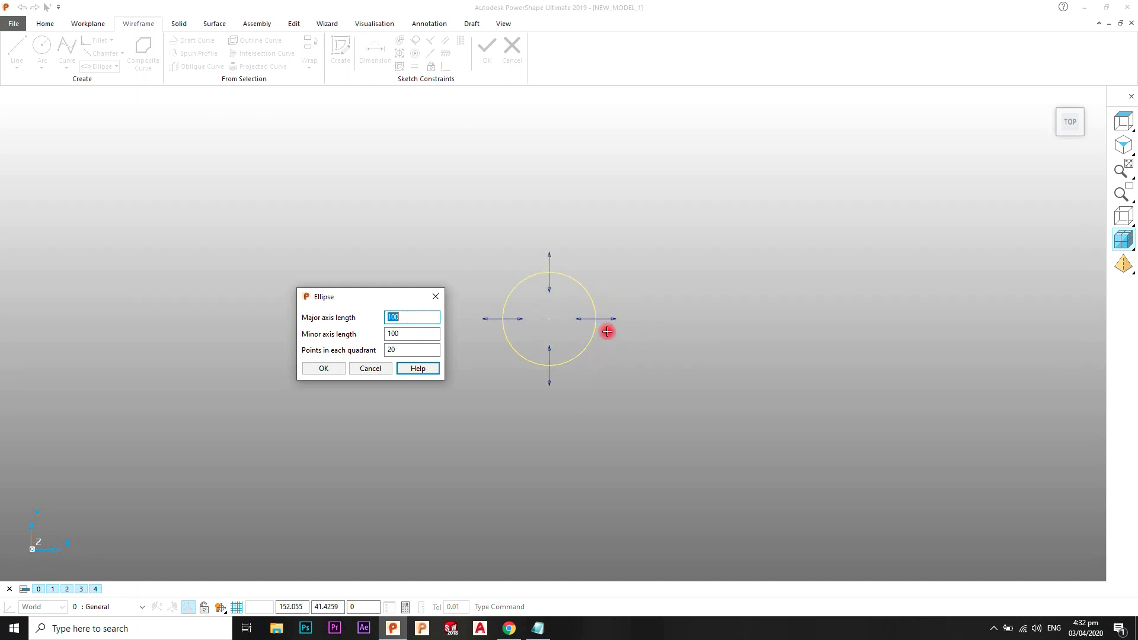
middle_click_drag(559, 313, 647, 309, "shift")
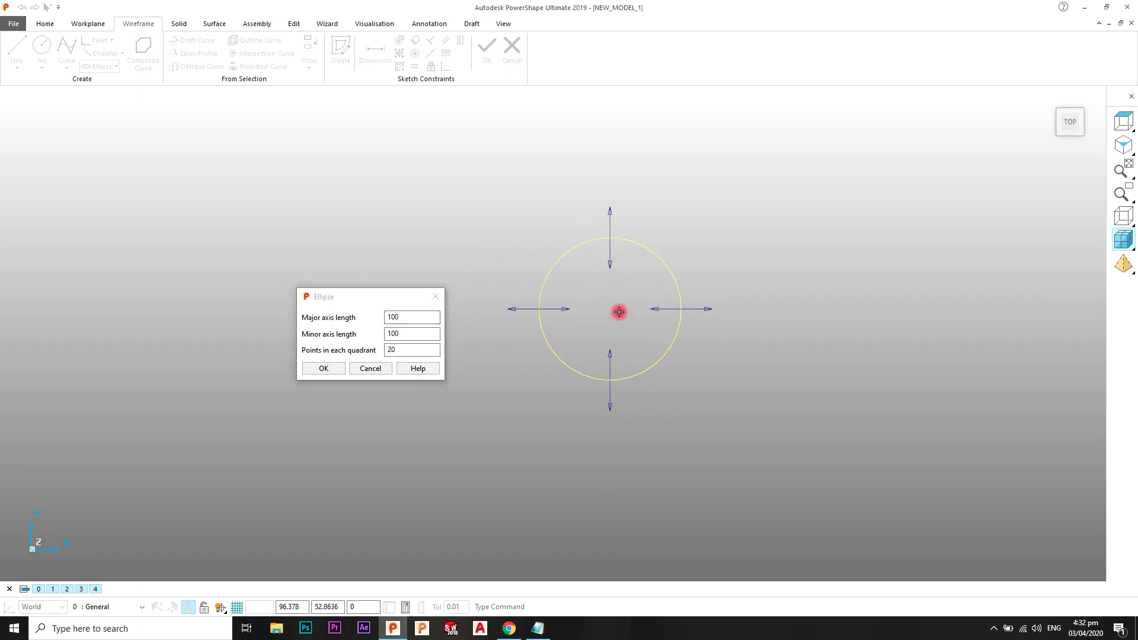
Set the ellipse's minor axis length to 50
double_click(400, 334)
type("50")
key("Return")
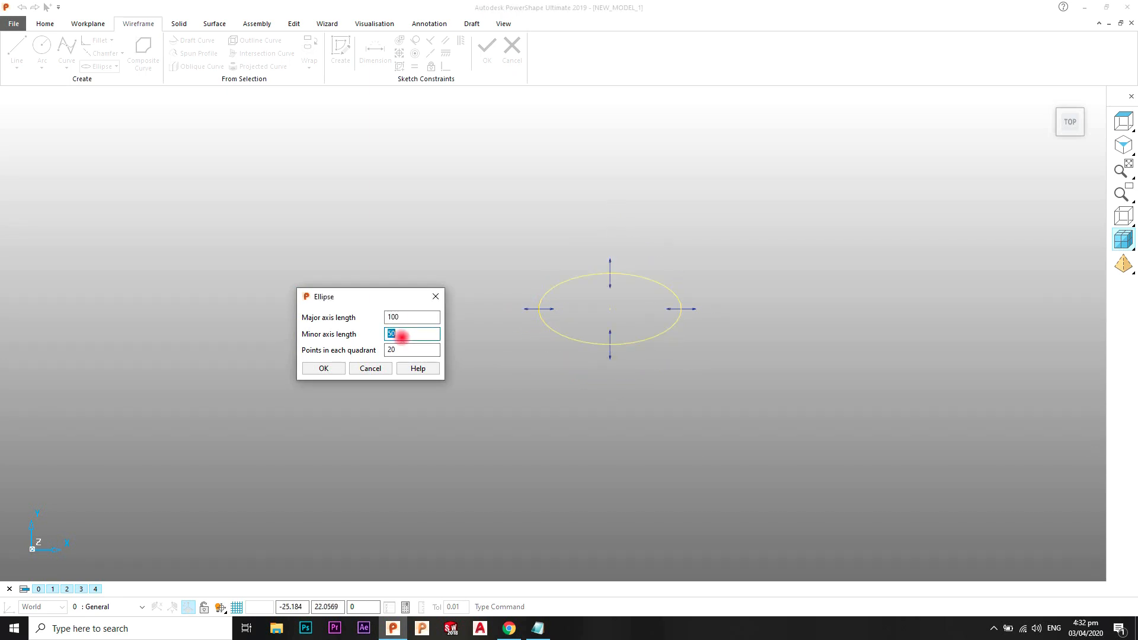
middle_click_drag(612, 317, 611, 346, "shift")
scroll(611, 345, "up", 3)
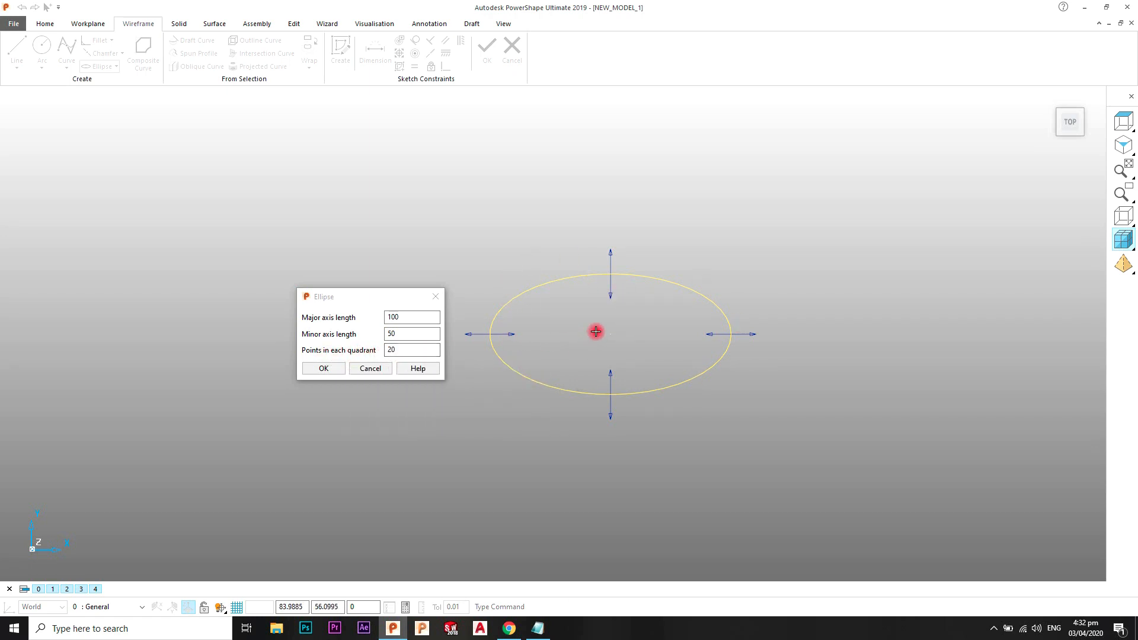
Set the ellipse's points in each quadrant to 1 and create the ellipse
left_click(430, 350)
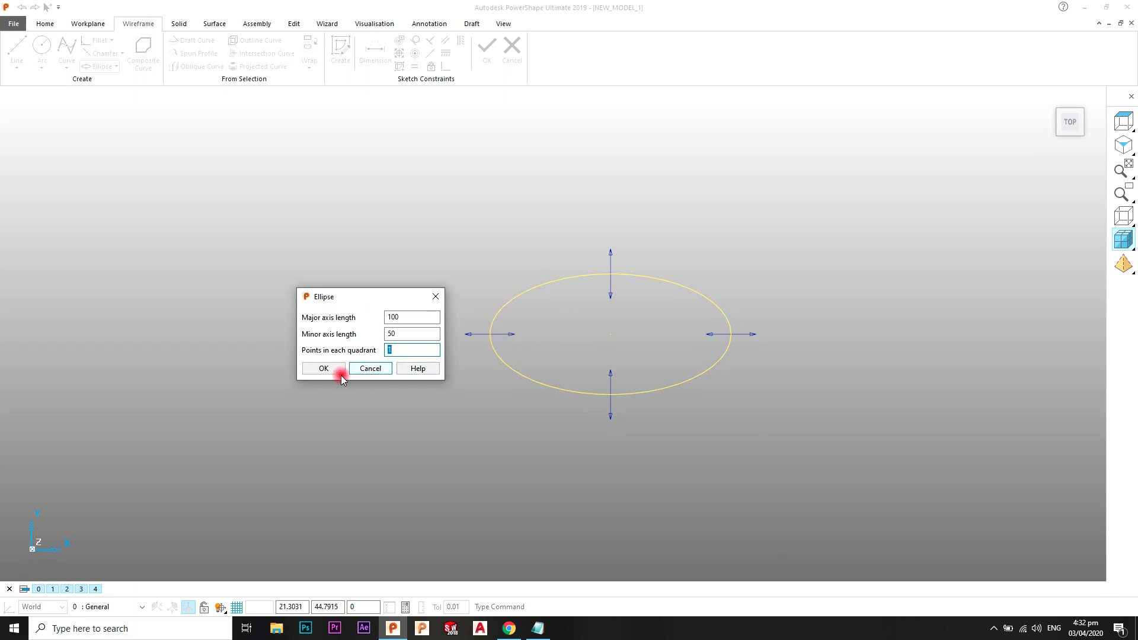
left_click(324, 368)
right_click(794, 232)
key("Escape")
middle_click_drag(518, 386, 644, 363)
scroll(642, 365, "up", 3)
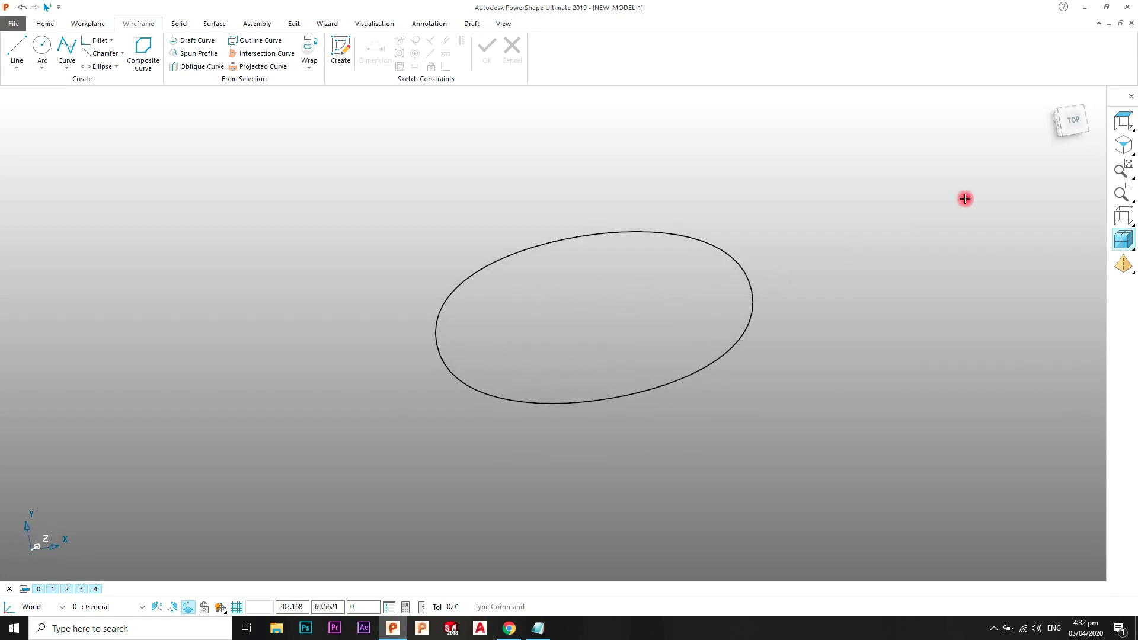
Place a spiral beside the ellipse in the top view and set its end radius to 50
left_click(1069, 121)
left_click(553, 207)
left_click(362, 189)
left_click(115, 67)
left_click(100, 95)
scroll(578, 279, "down", 2)
scroll(572, 249, "down", 1)
left_click(276, 371)
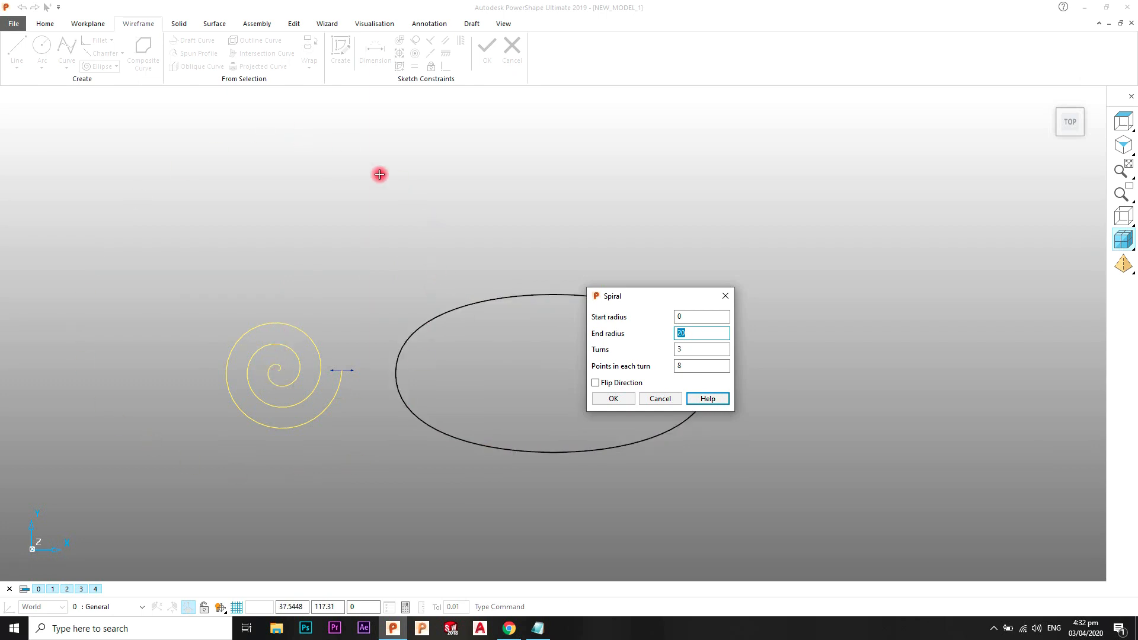
type("0")
key("Return")
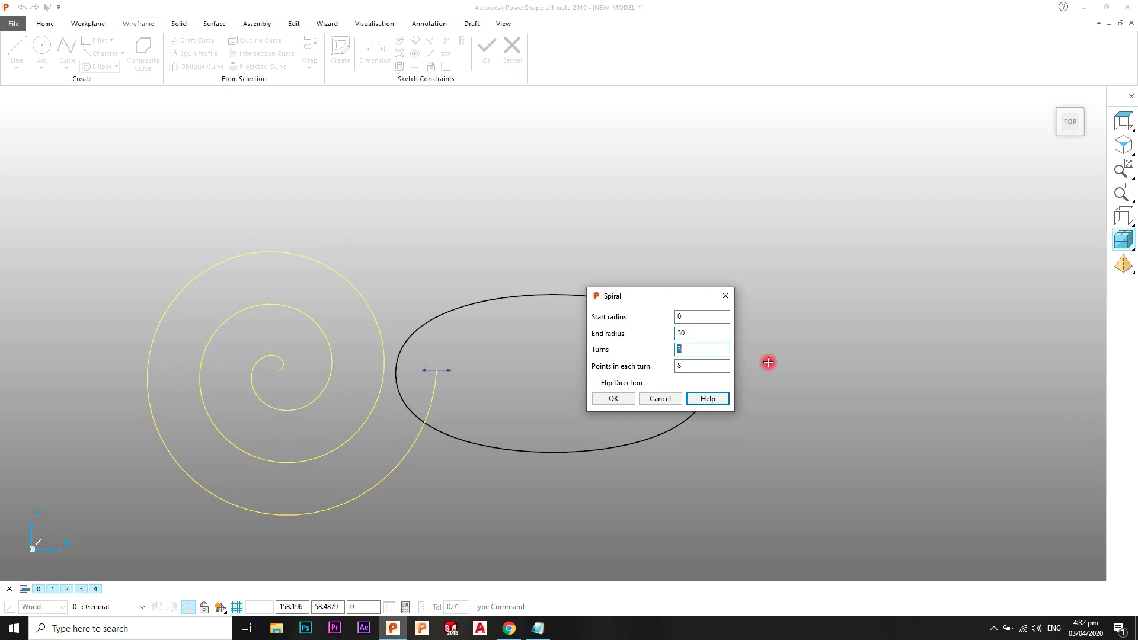
Set the spiral's turns to 15, after trying 25, and its points in each turn to 5
key("Return")
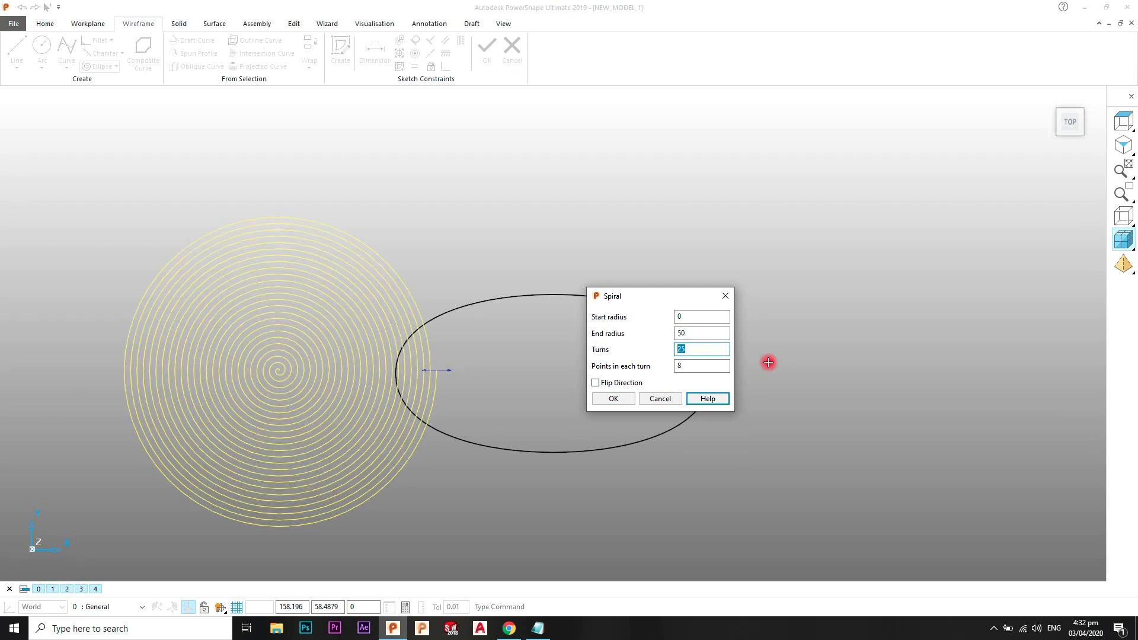
type("15")
key("Return")
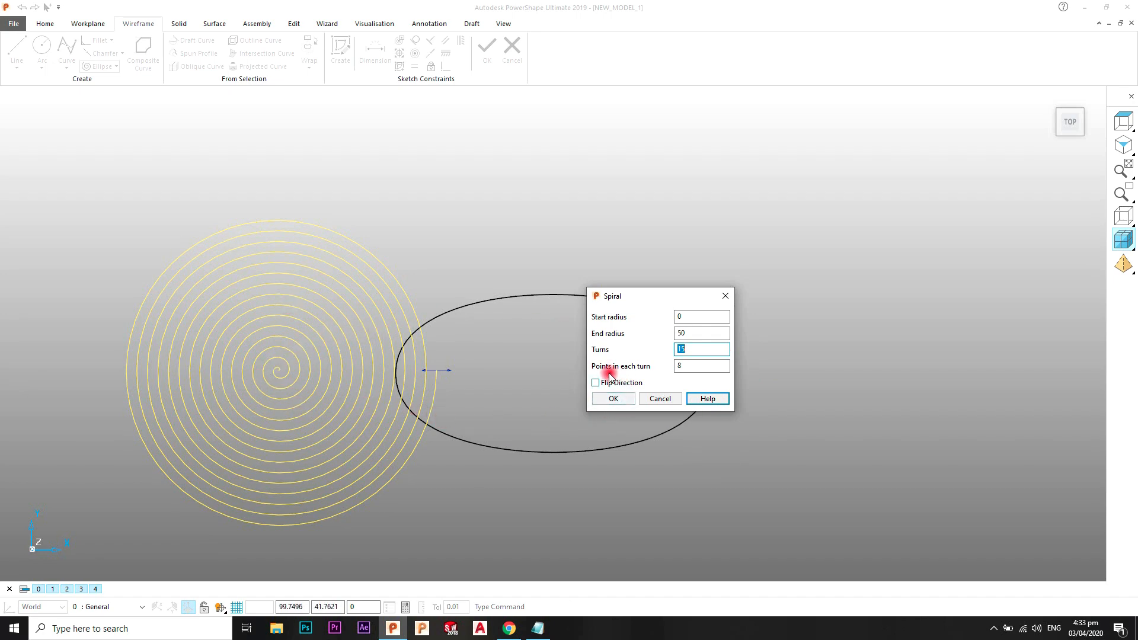
double_click(694, 364)
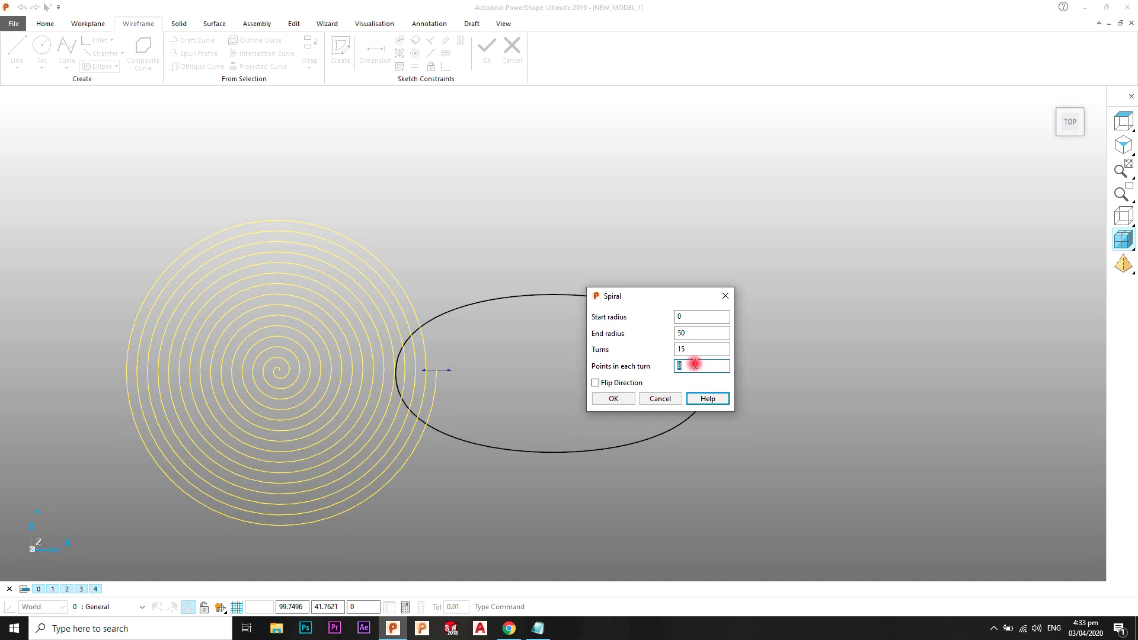
double_click(694, 364)
Try the flipped direction on the spiral and switch it off again
left_click(633, 383)
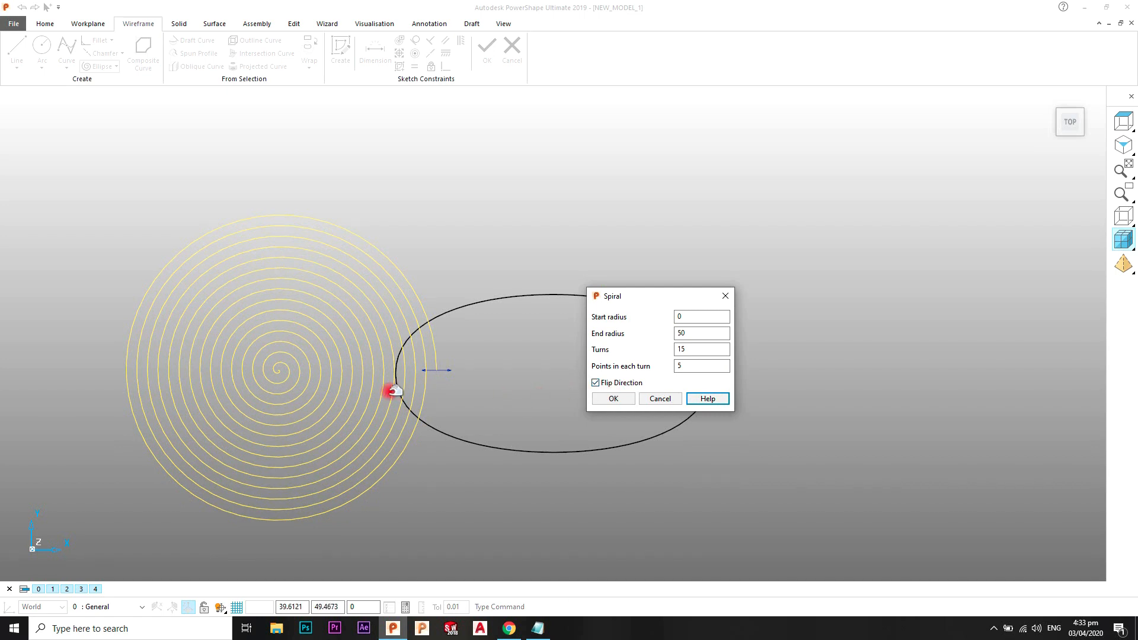
left_click(596, 383)
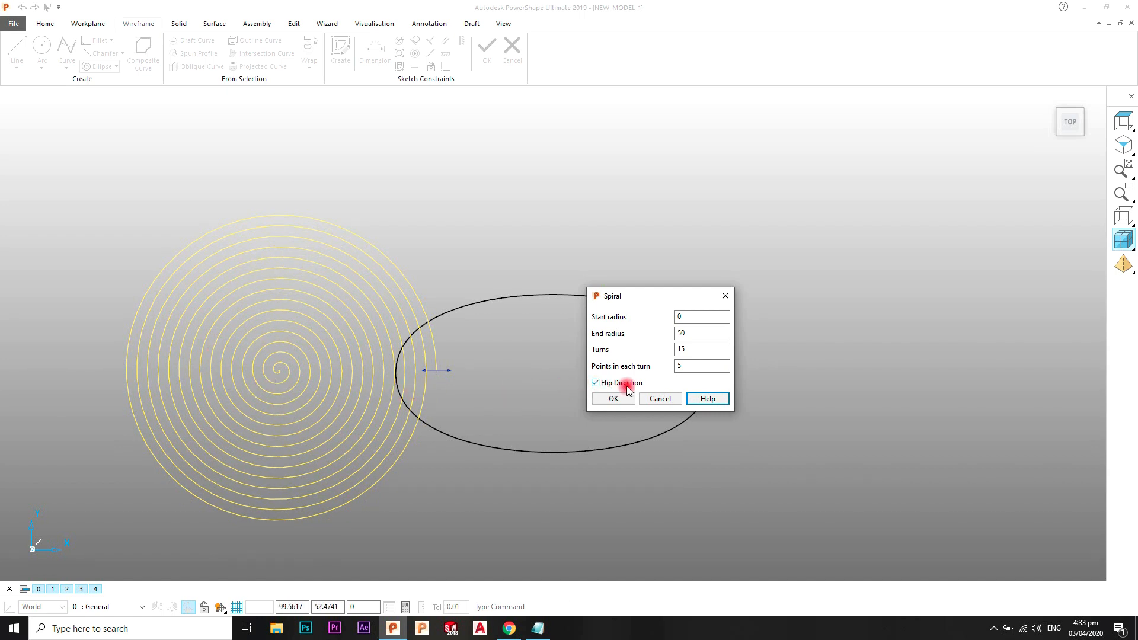
left_click(628, 385)
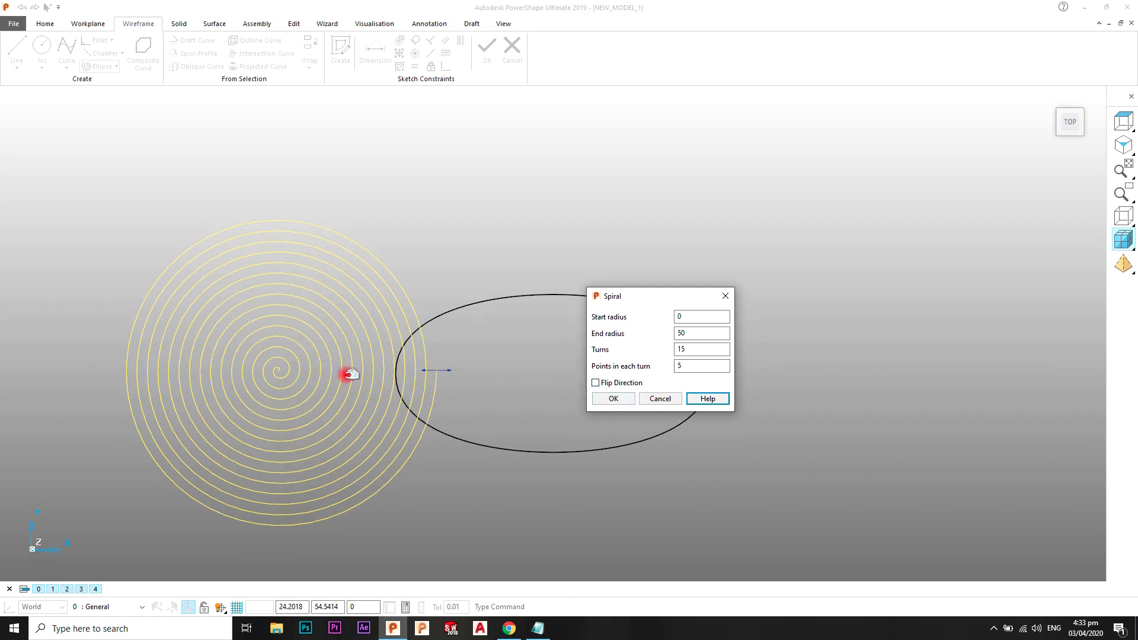
Create the spiral with its current settings, leave the Spiral command and deselect it
left_click(616, 398)
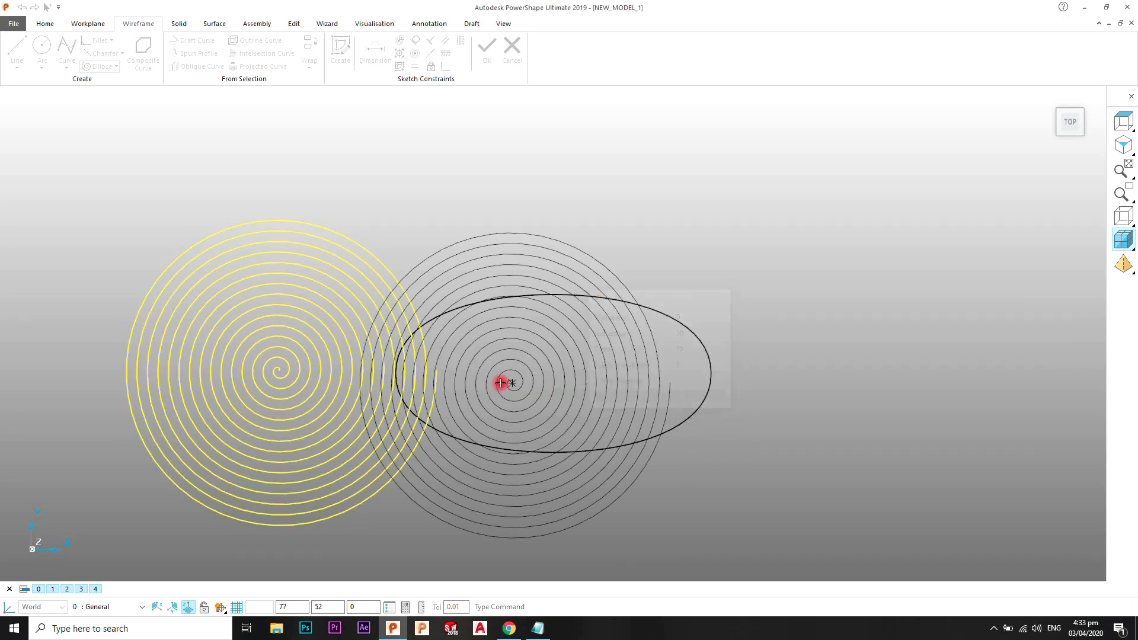
right_click(497, 253)
left_click(496, 252)
Select the spiral and examine how its points are distributed around each turn
scroll(349, 320, "up", 2)
left_click(358, 303)
scroll(358, 303, "down", 3)
scroll(332, 336, "down", 2)
middle_click_drag(343, 360, 329, 361, "shift")
scroll(354, 373, "up", 2)
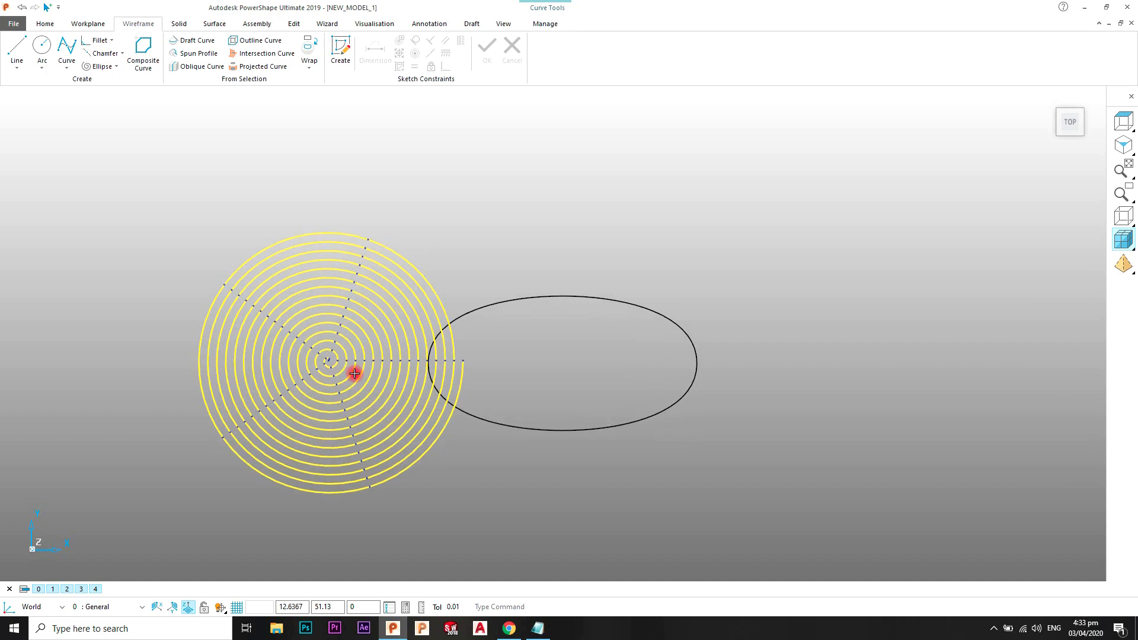
scroll(396, 374, "down", 2)
middle_click_drag(395, 374, 378, 383, "shift")
scroll(383, 381, "up", 1)
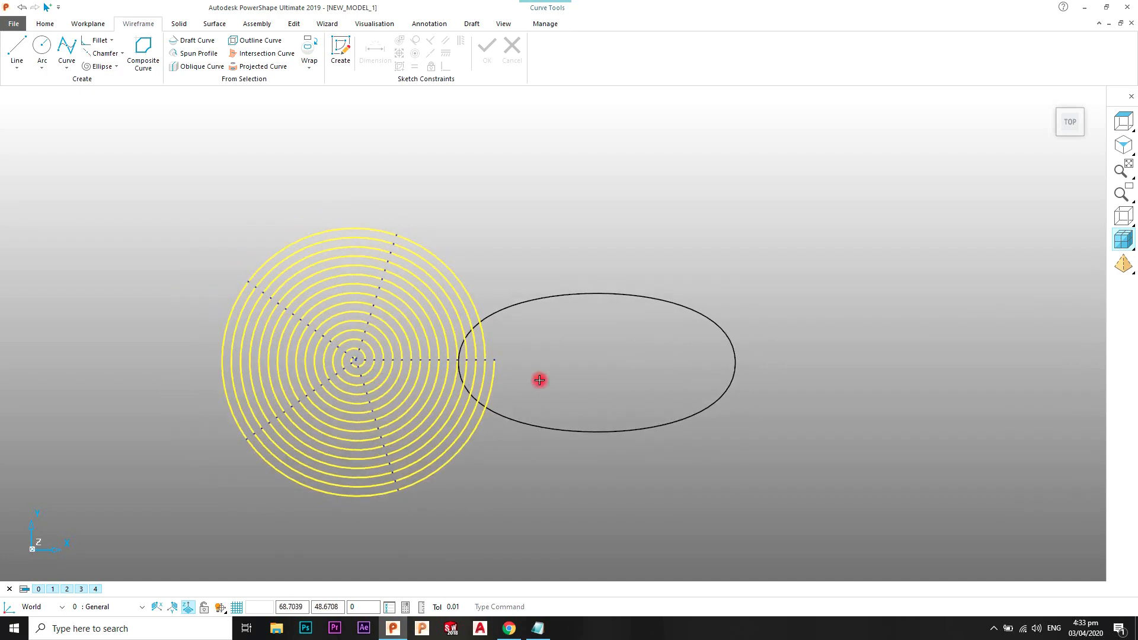
Start a helix and place its origin beyond the far end of the ellipse in a 3D view
middle_click_drag(511, 379, 458, 379, "shift")
left_click(118, 67)
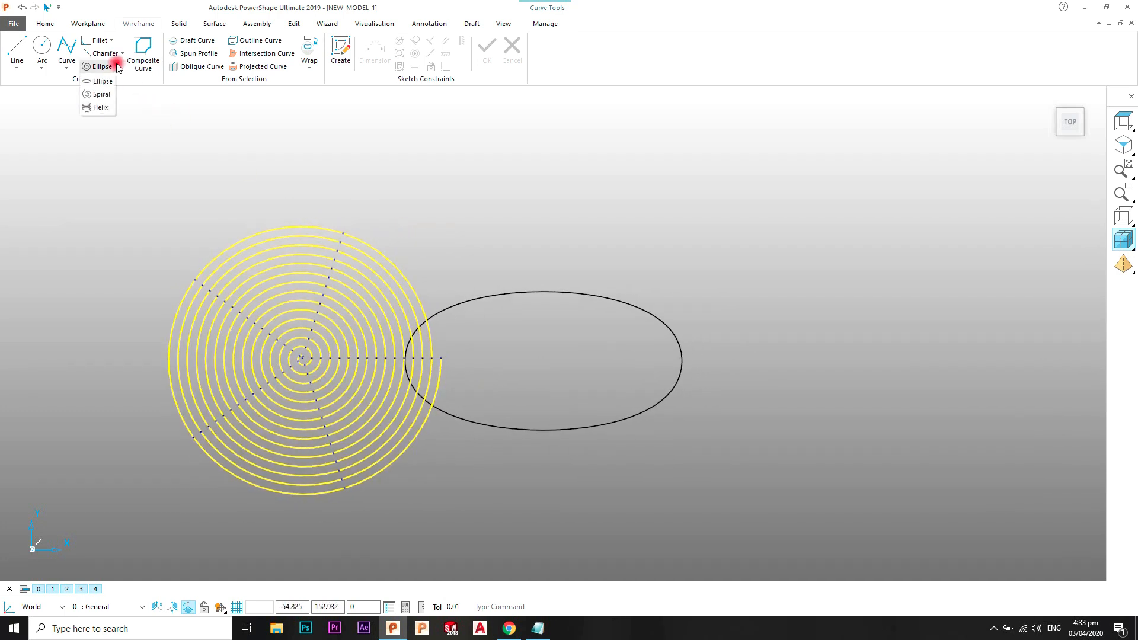
left_click(102, 109)
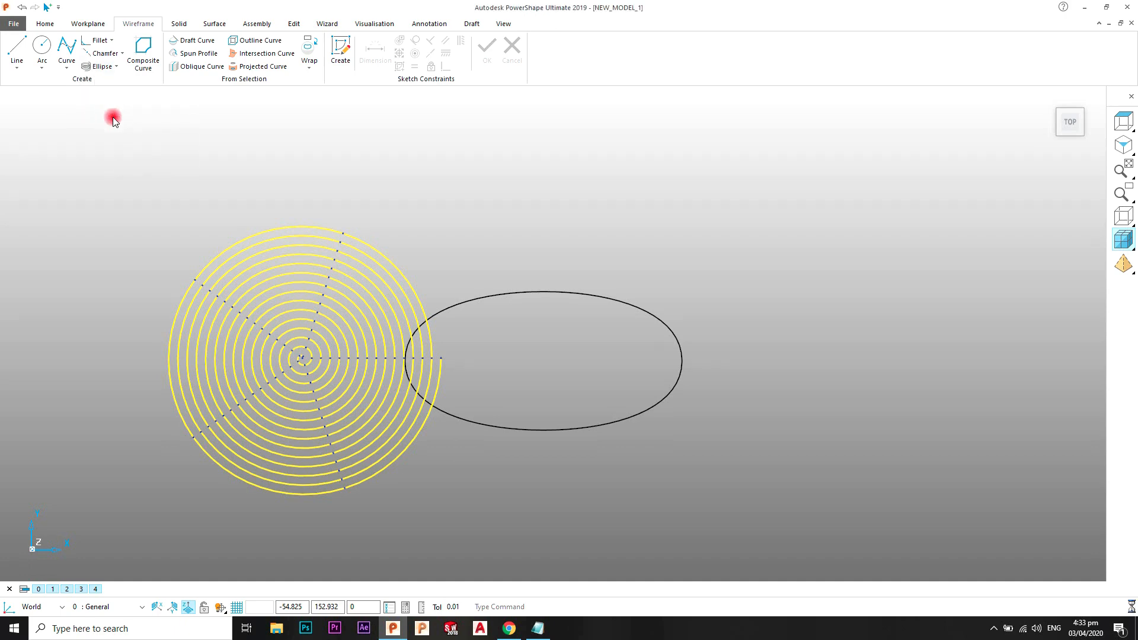
middle_click_drag(783, 303, 708, 328, "shift")
middle_click_drag(732, 381, 441, 254)
middle_click_drag(504, 352, 604, 320, "shift")
middle_click_drag(688, 376, 678, 350)
left_click(740, 337)
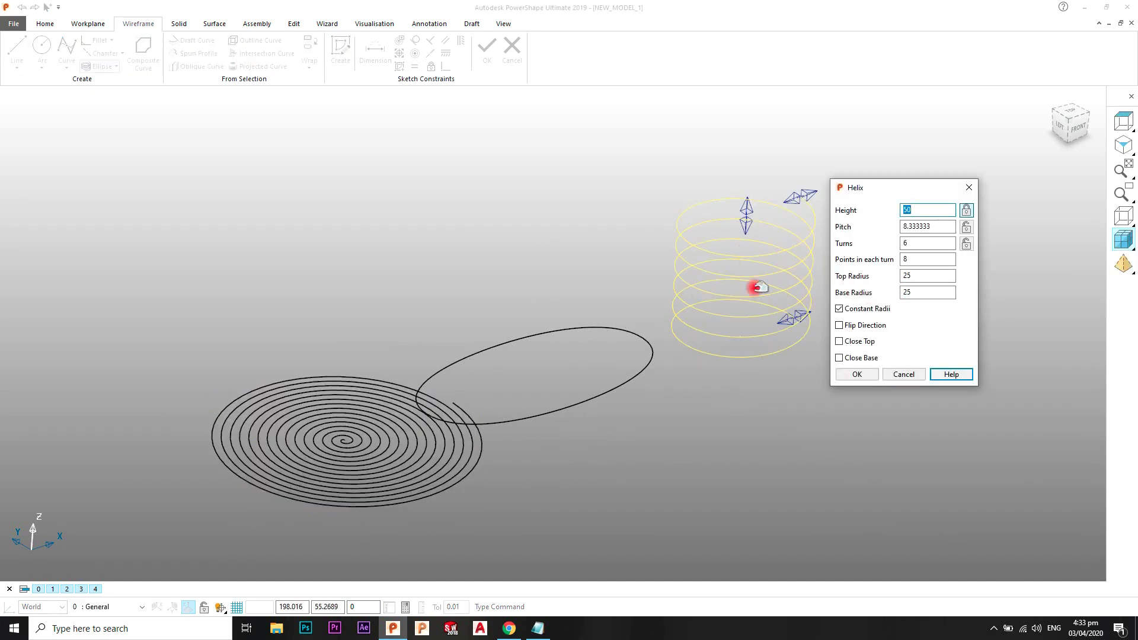
Set the helix's height to 70, after trying 100
middle_click_drag(788, 289, 726, 294, "shift")
scroll(726, 294, "up", 1)
left_click(927, 208)
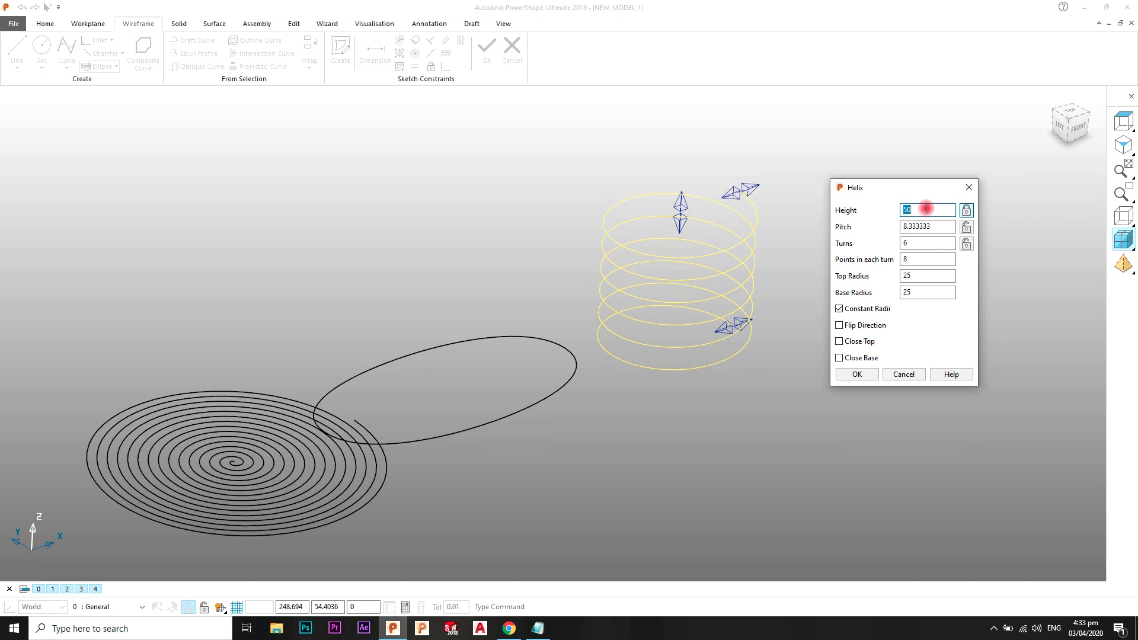
type("100")
key("Return")
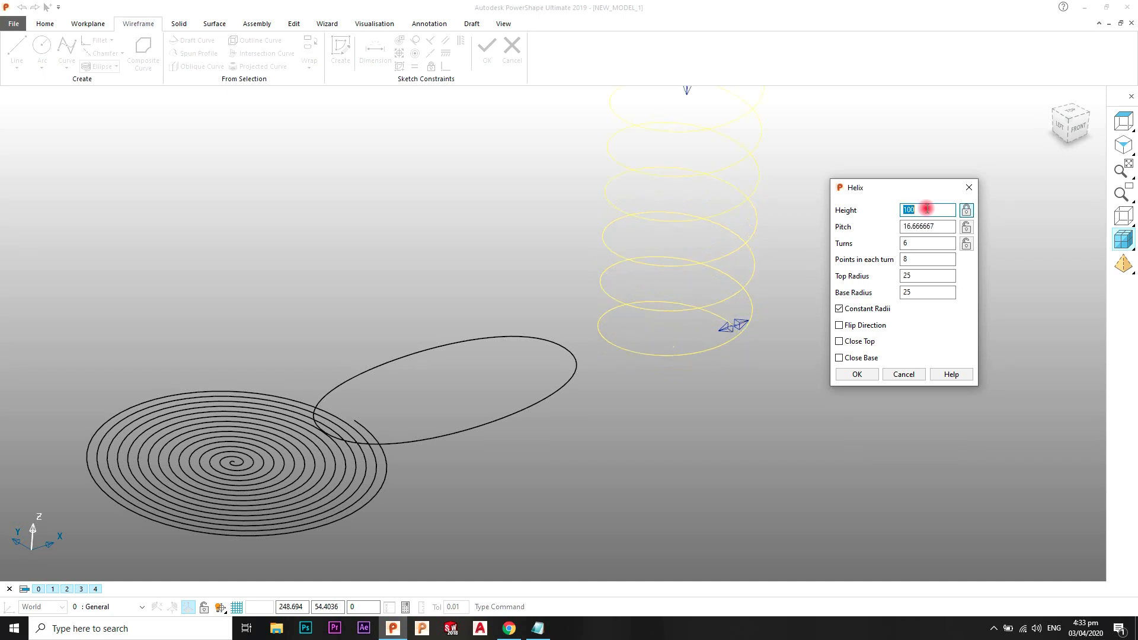
type("70")
key("Return")
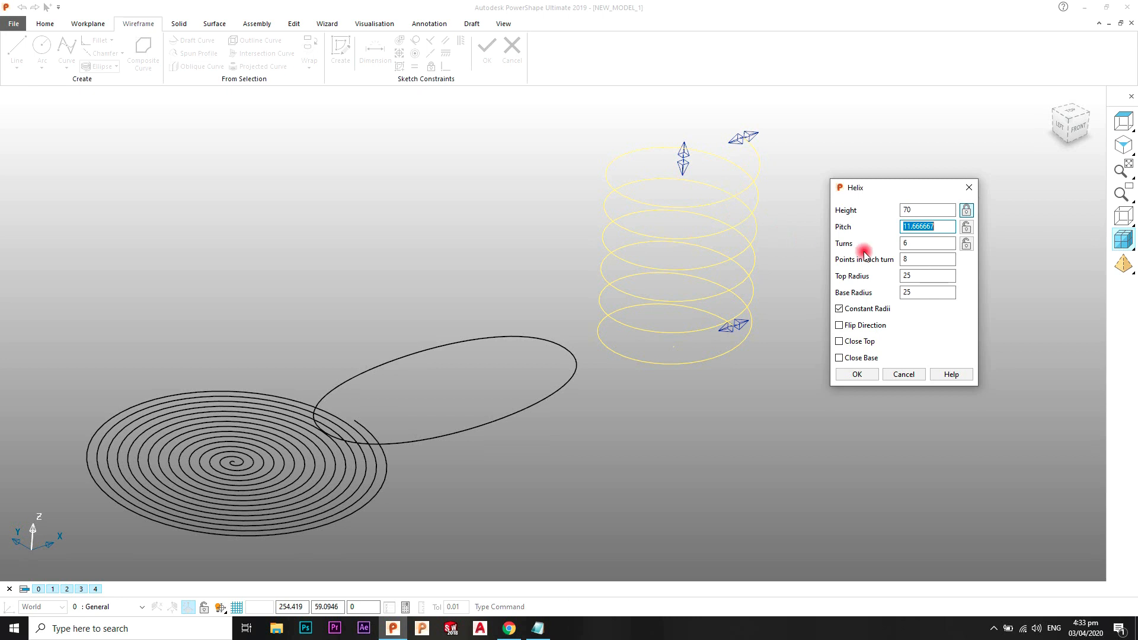
Try a pitch of 10 on the helix and set its turns to 15
key("Return")
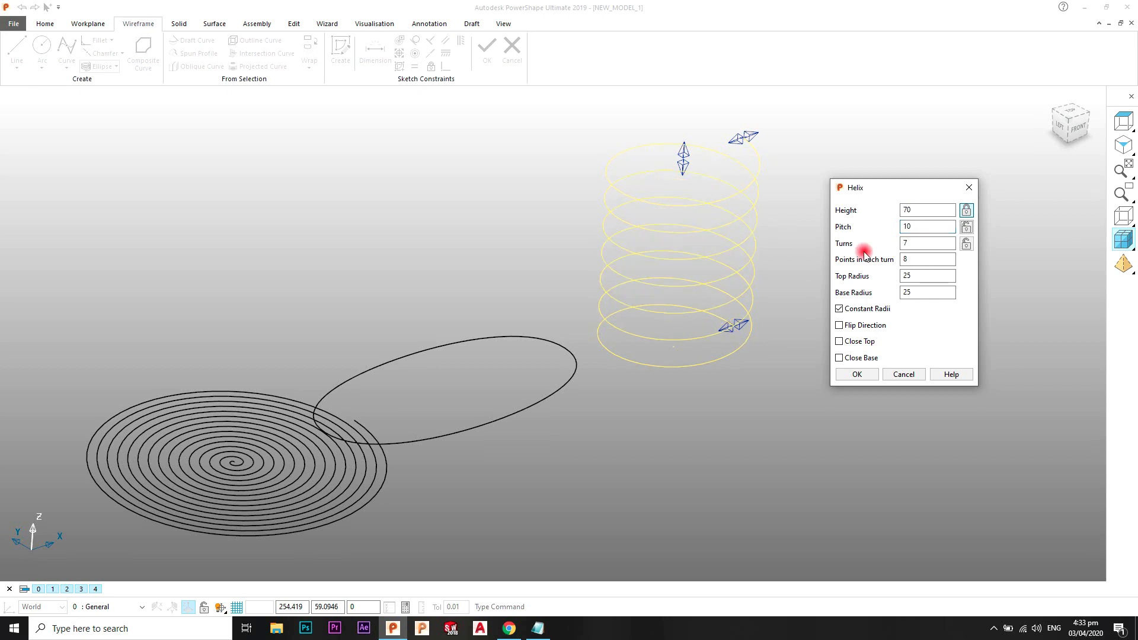
key("Return")
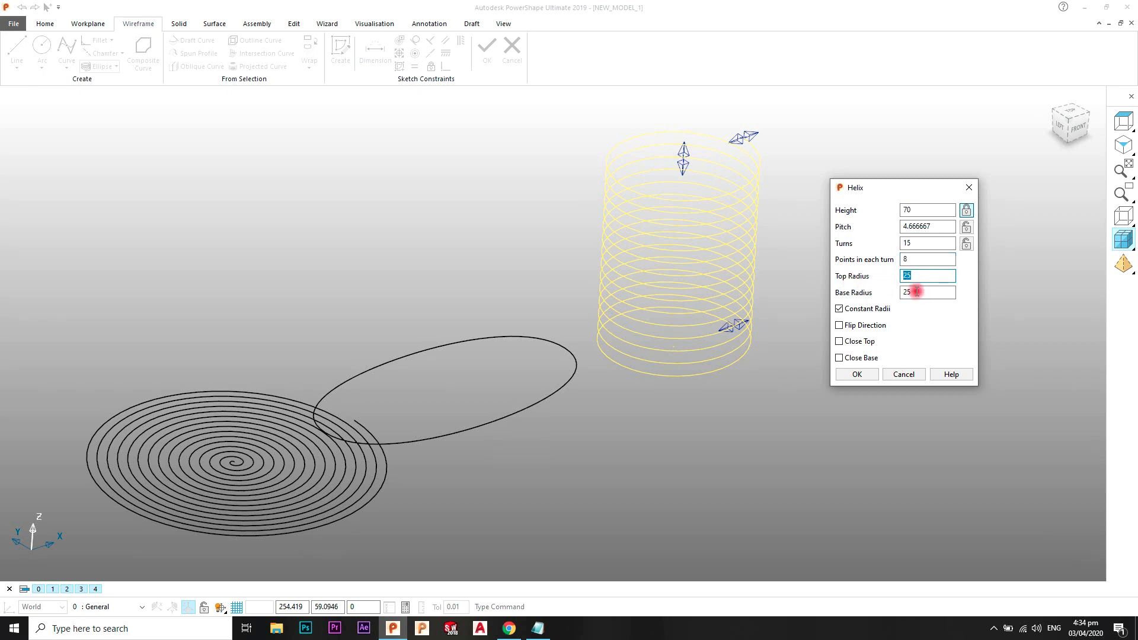
left_click(923, 297)
Try the flipped direction on the helix and switch it off again
left_click(877, 329)
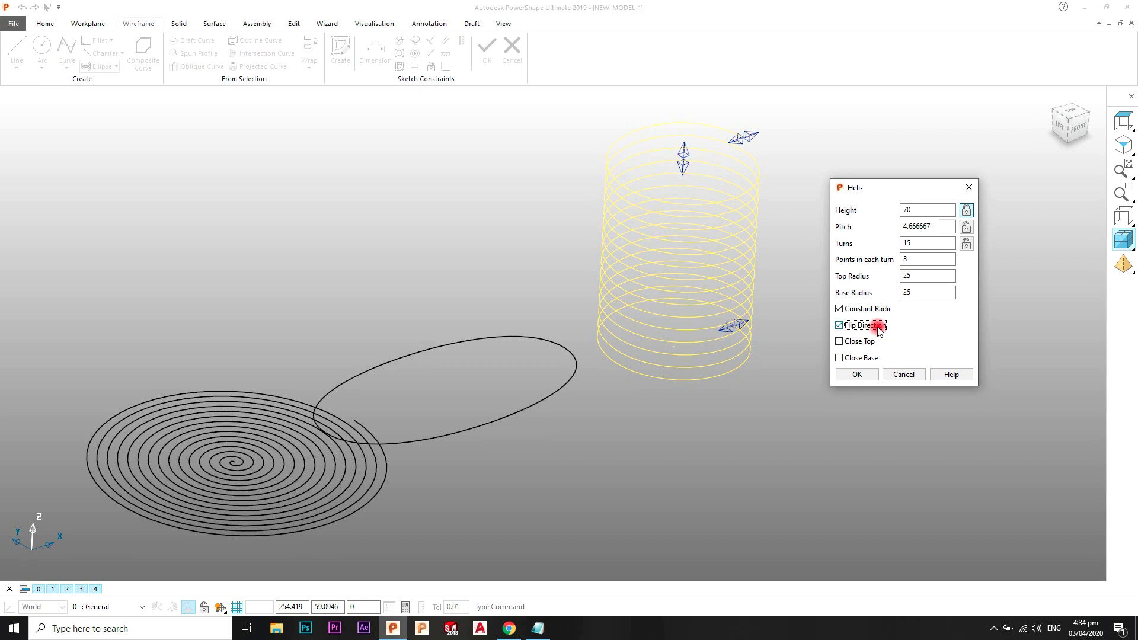
left_click(883, 328)
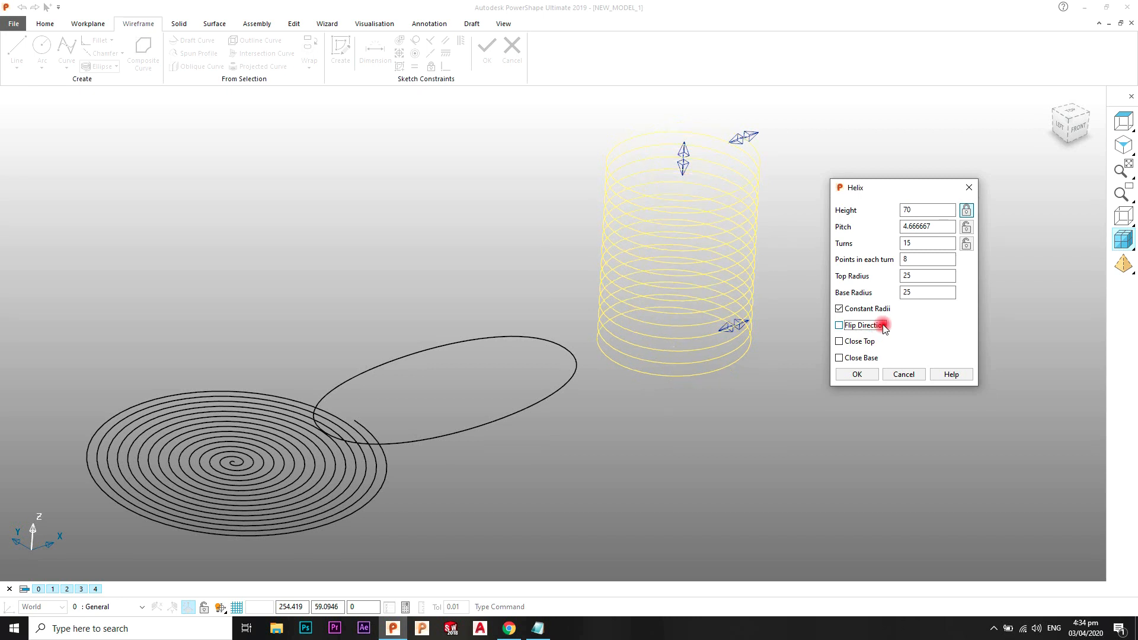
Close the helix at its top and base and create it with these settings
left_click(868, 343)
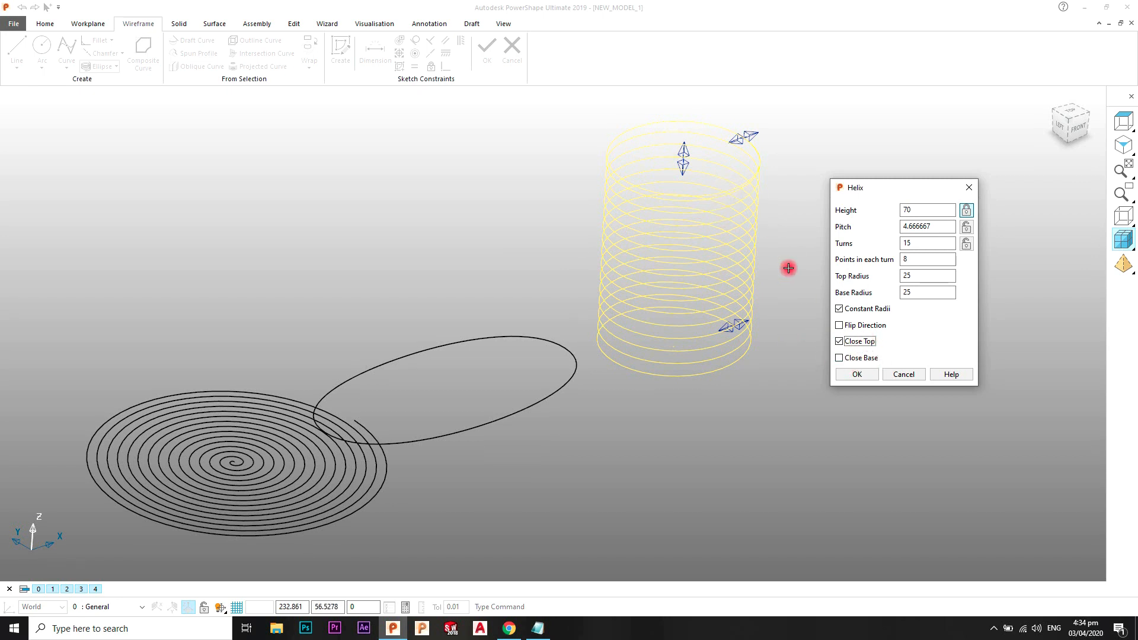
left_click(851, 359)
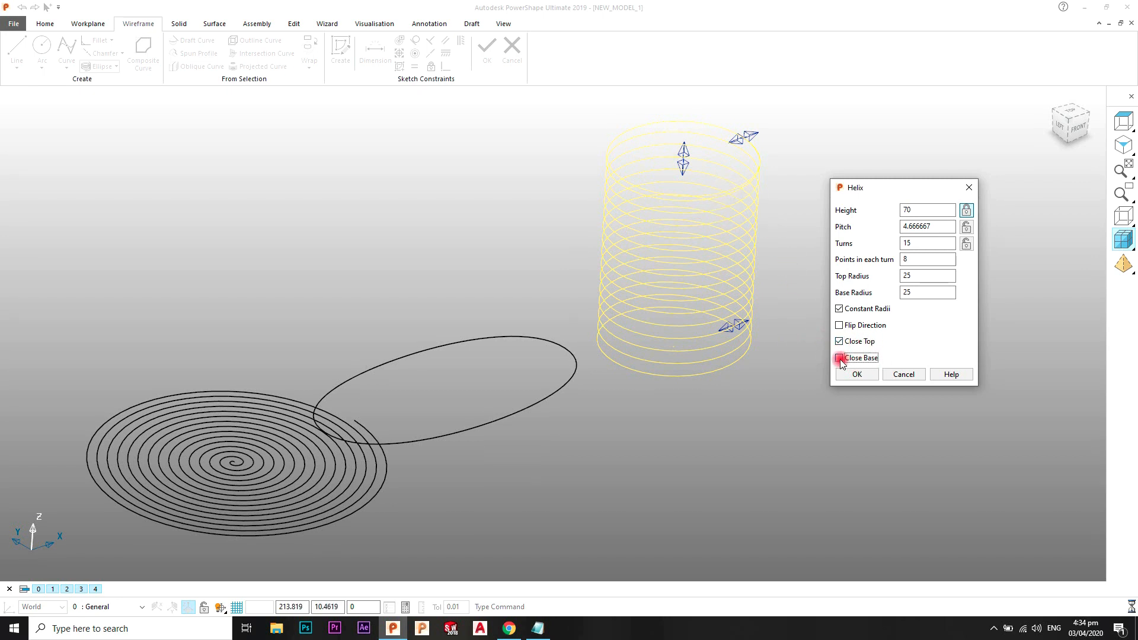
middle_click_drag(732, 377, 650, 302)
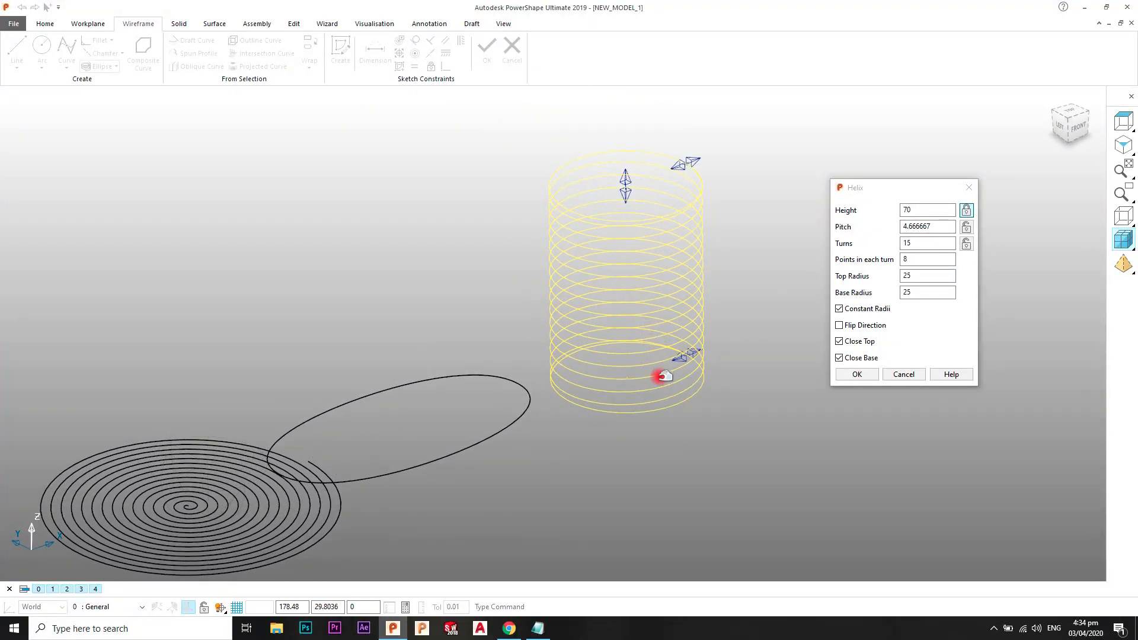
scroll(657, 375, "up", 3)
left_click(866, 377)
Leave the Helix command, select the finished helix to show its points and delete it
scroll(826, 357, "down", 3)
right_click(844, 356)
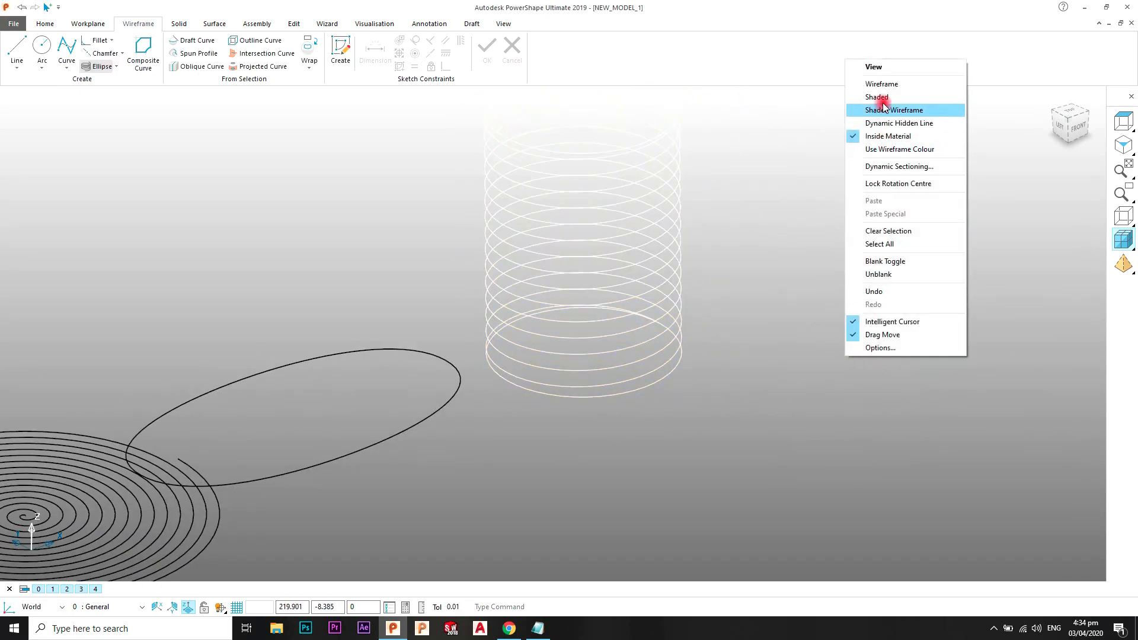
left_click(871, 111)
mouse_move(858, 122)
middle_mouse_down()
mouse_move(628, 326)
mouse_move(569, 344)
middle_mouse_up()
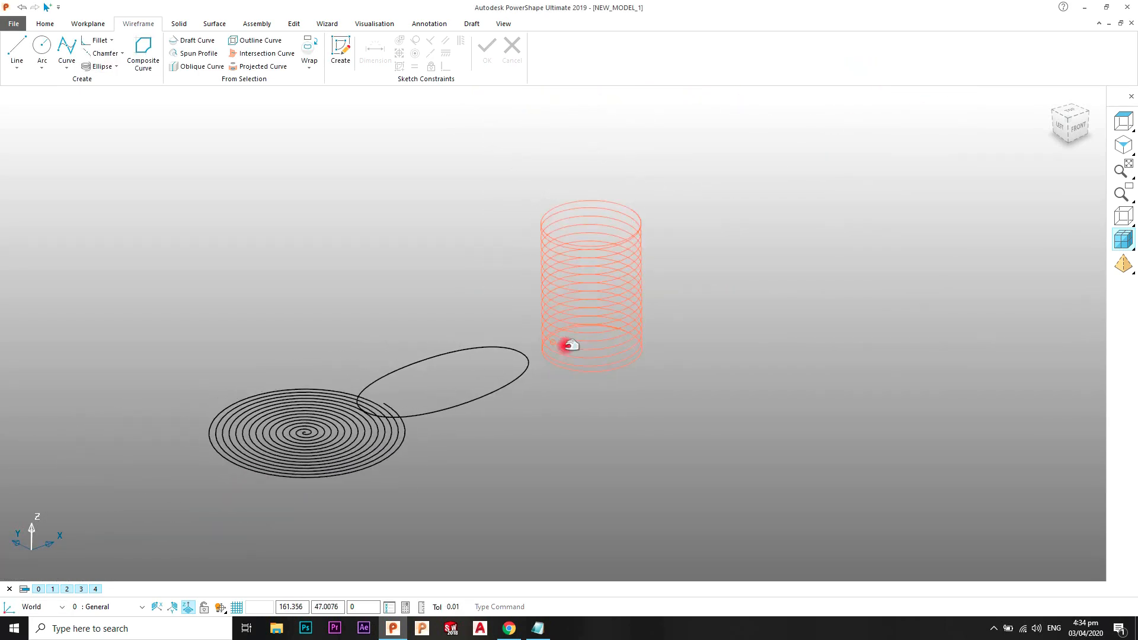
left_click(608, 362)
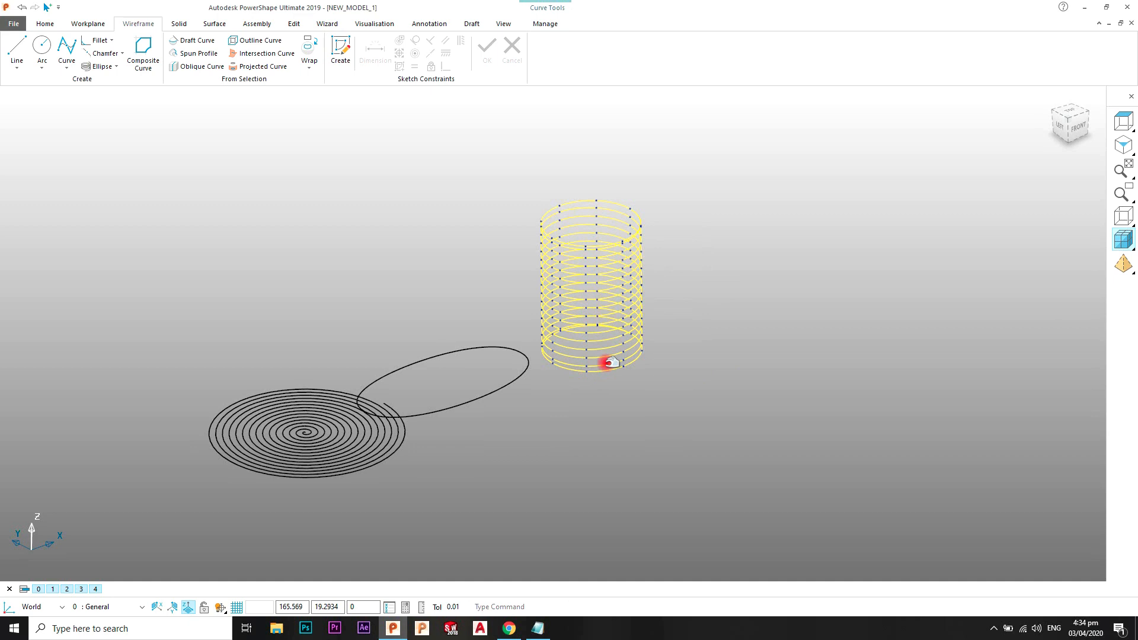
key("Delete")
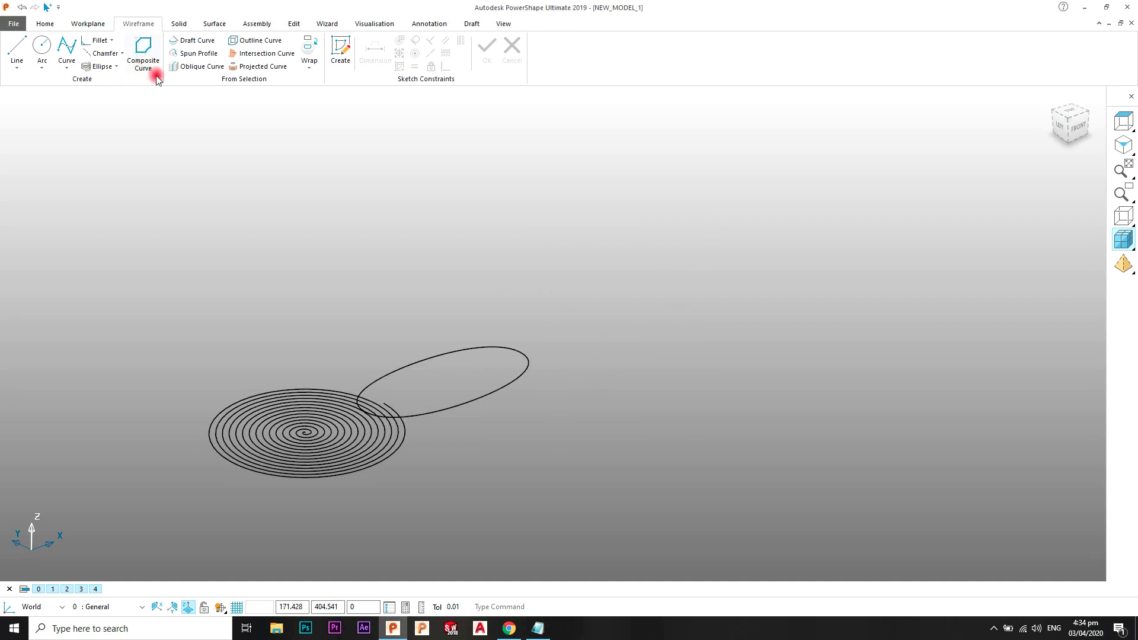
Switch to the top view and delete the spiral and the ellipse together
left_click(1109, 126)
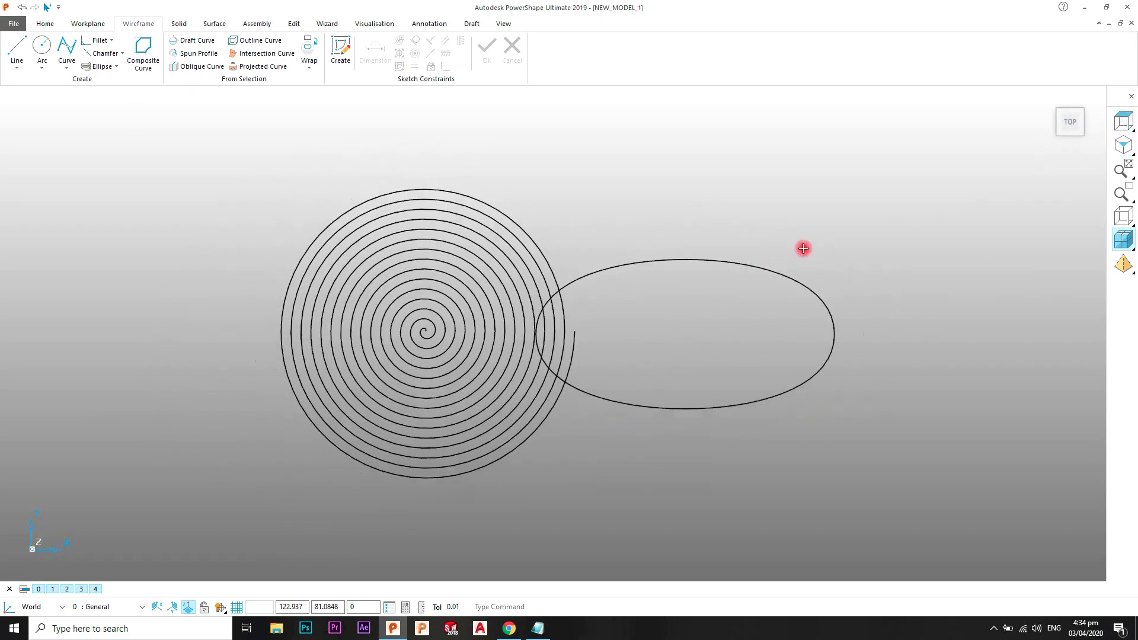
left_click_drag(905, 204, 302, 466)
key("Delete")
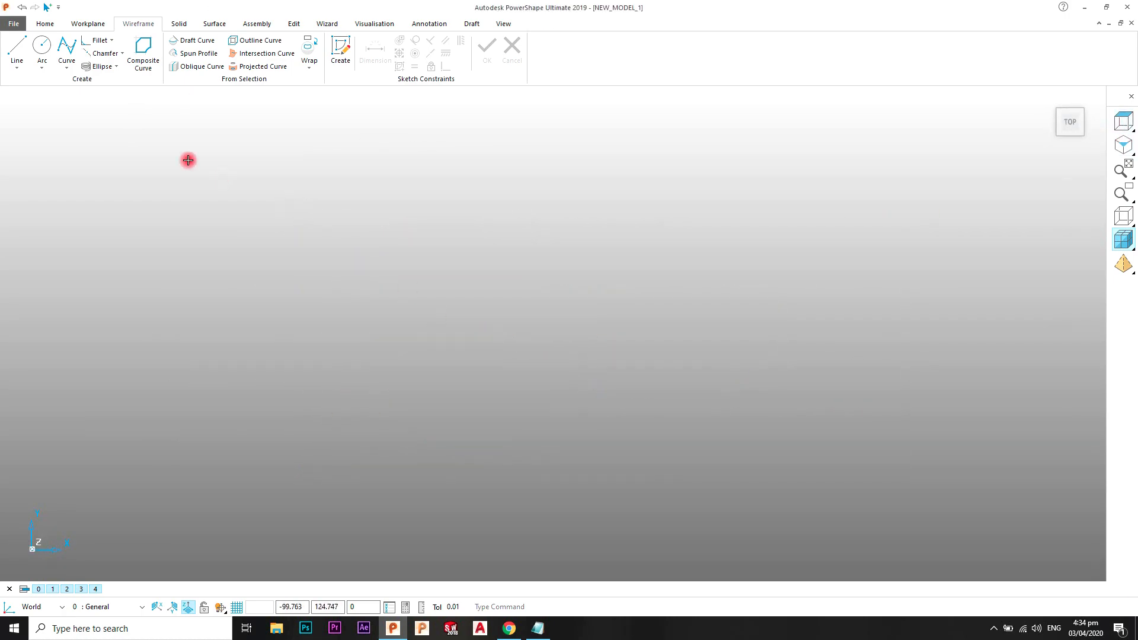
Draw a rectangle by two opposite corners in the empty model and leave the rectangle command
left_click(17, 67)
left_click(21, 141)
left_click(334, 250)
left_click(702, 435)
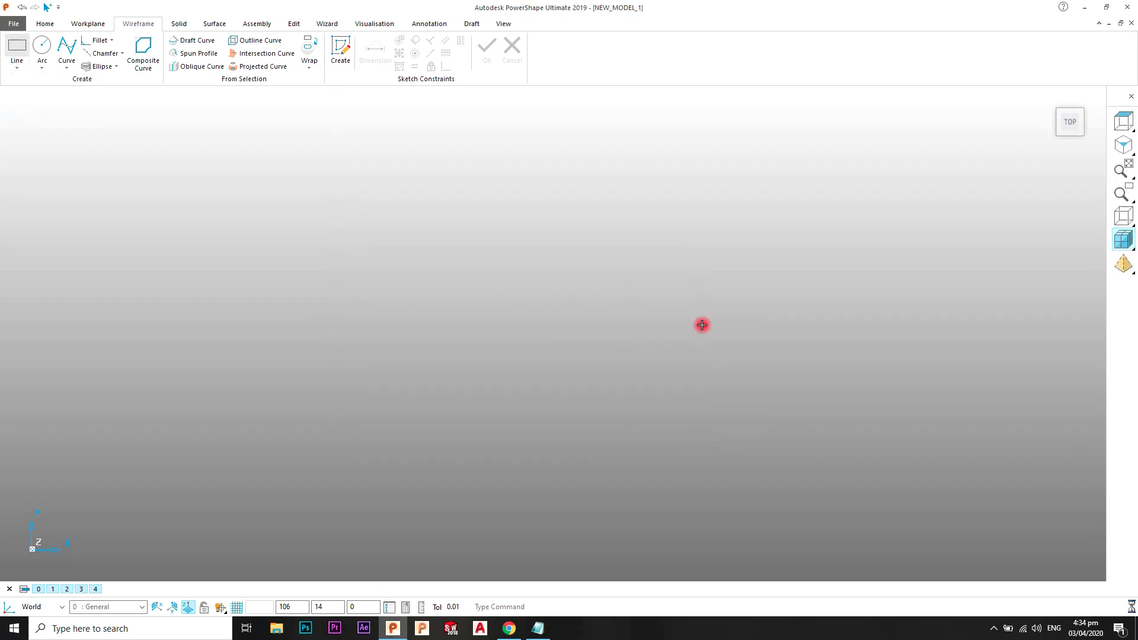
right_click(692, 178)
left_click(702, 185)
scroll(607, 281, "up", 1)
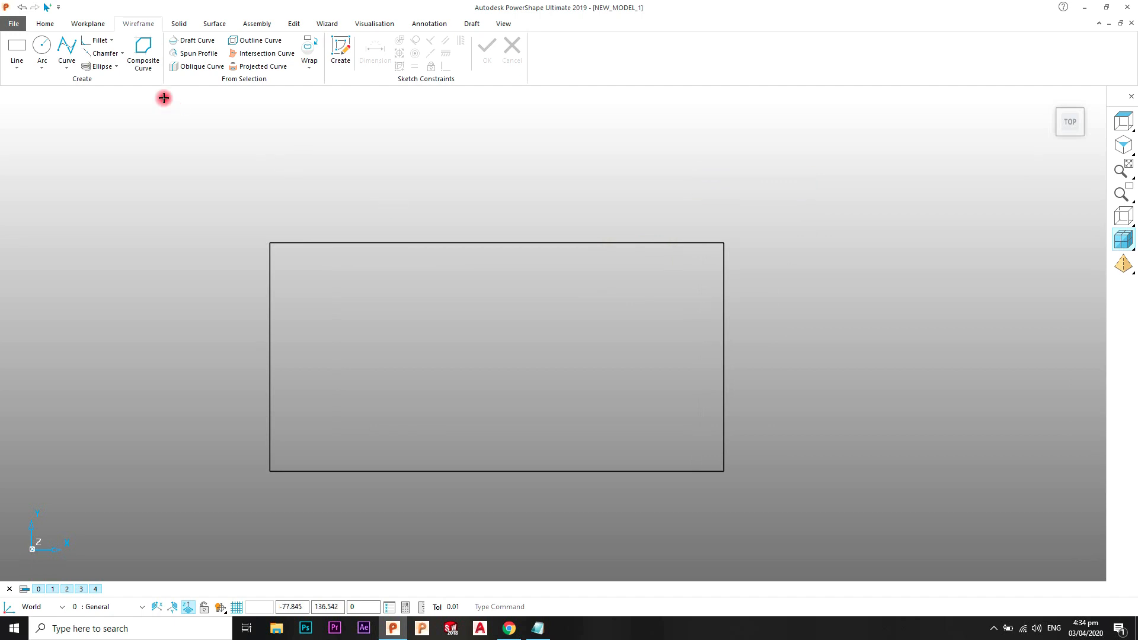
Try tracing a composite curve around the rectangle, step back along it, trace it again and close the command unsaved
left_click(145, 64)
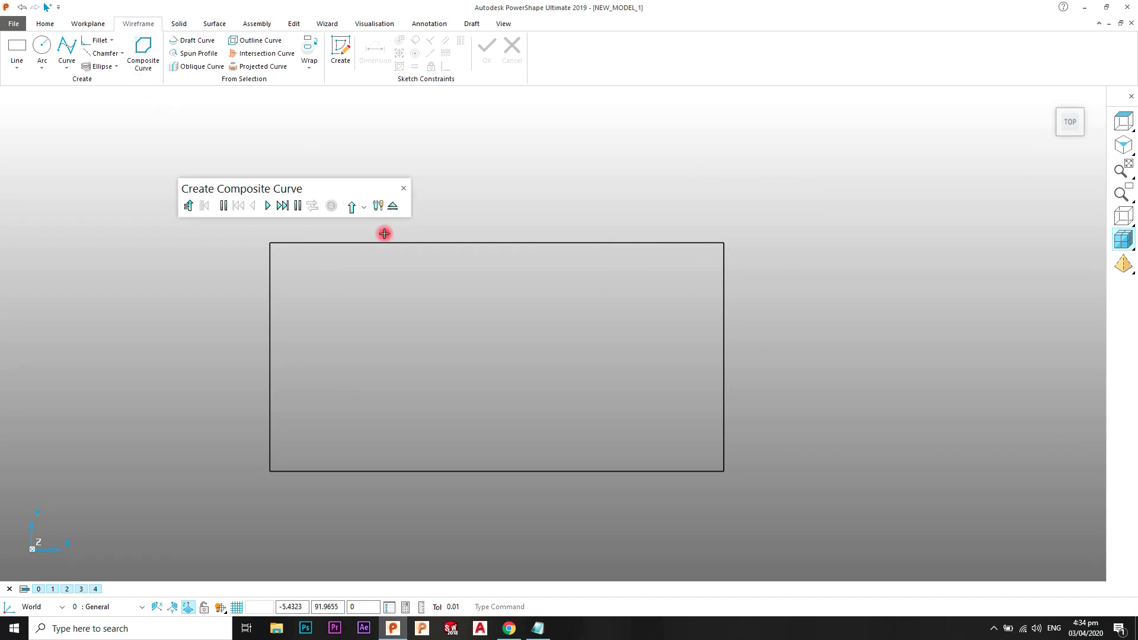
left_click(415, 243)
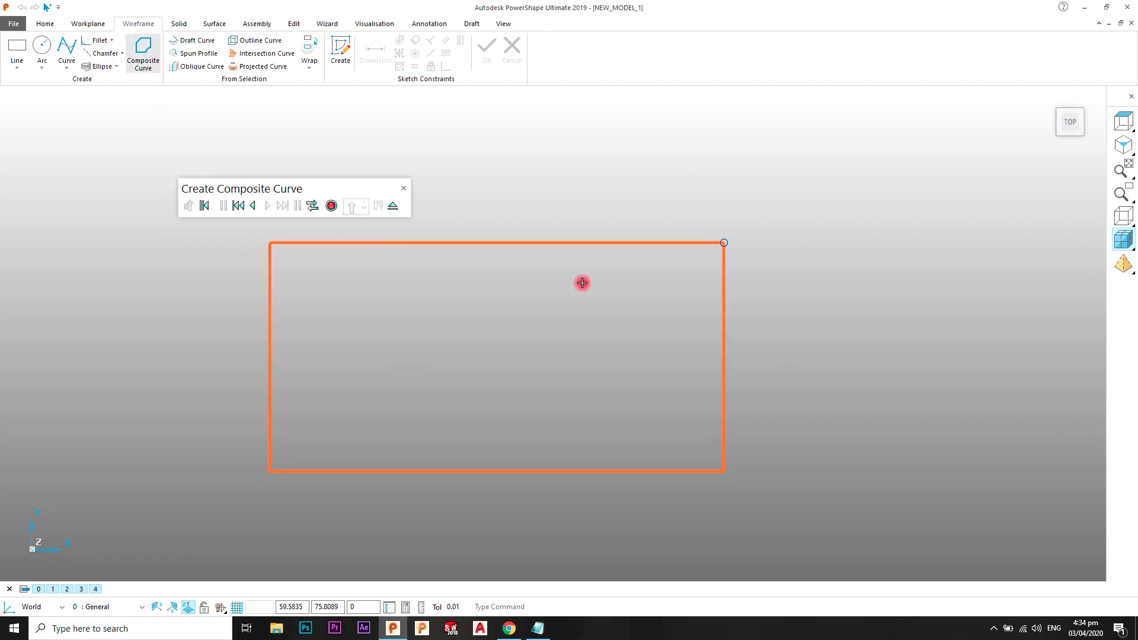
left_click(253, 206)
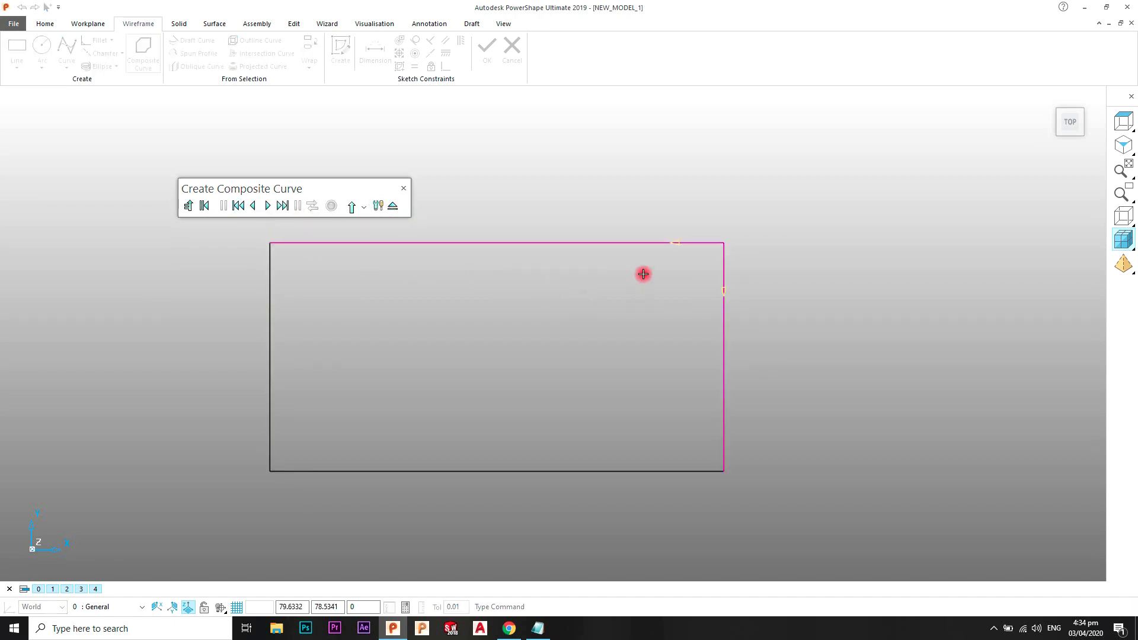
left_click(668, 251)
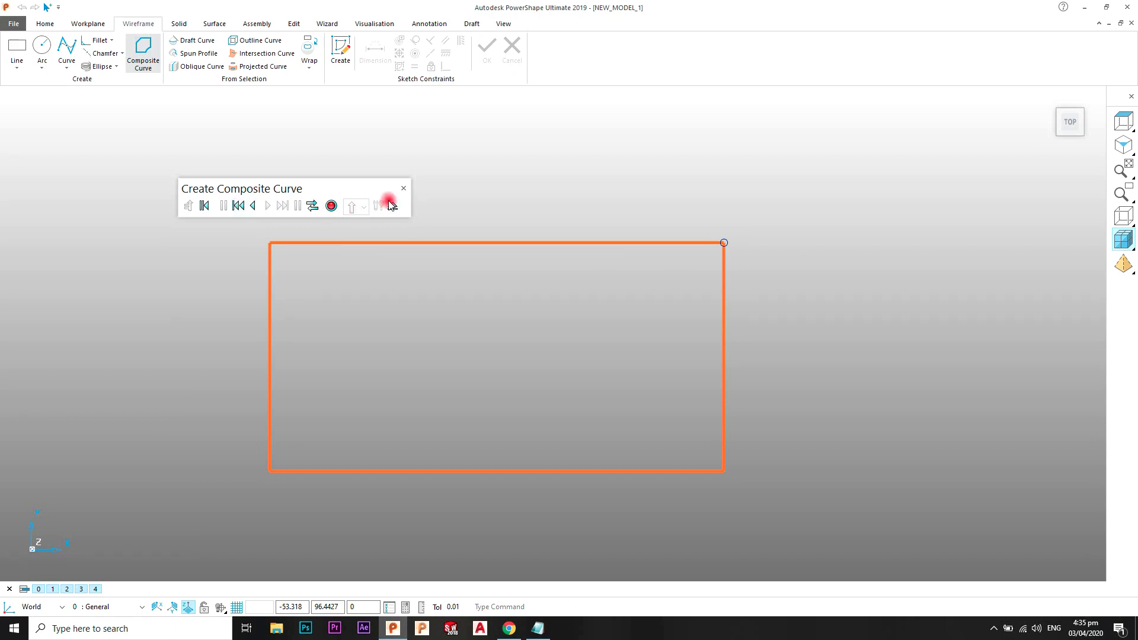
left_click(403, 191)
Draw a single line outward from near the middle of the rectangle's upper edge
left_click(18, 63)
left_click(26, 92)
left_click(478, 243)
left_click(490, 199)
right_click(538, 168)
left_click(538, 169)
Try a composite curve on the rectangle's upper edge, close the command and undo the added line
left_click(146, 61)
left_click(366, 241)
left_click(404, 191)
middle_click_drag(430, 284, 511, 256)
key("ctrl+z")
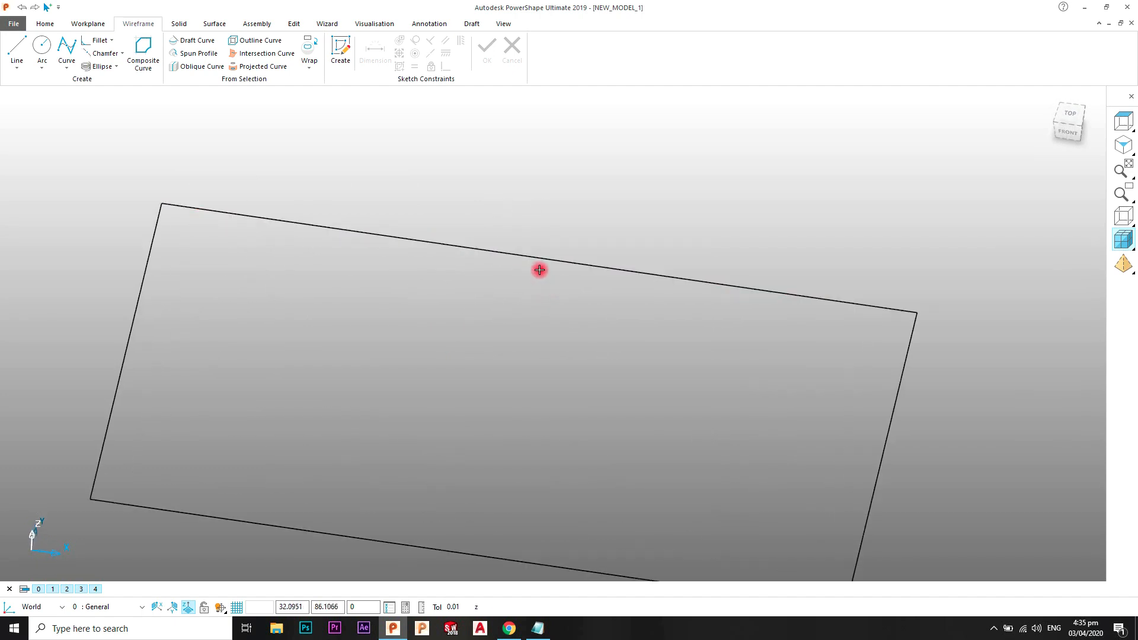
Draw a single line straight up in Z from the rectangle's back right corner
middle_click_drag(474, 324, 485, 265)
scroll(482, 269, "down", 2)
left_click(13, 56)
left_click(21, 83)
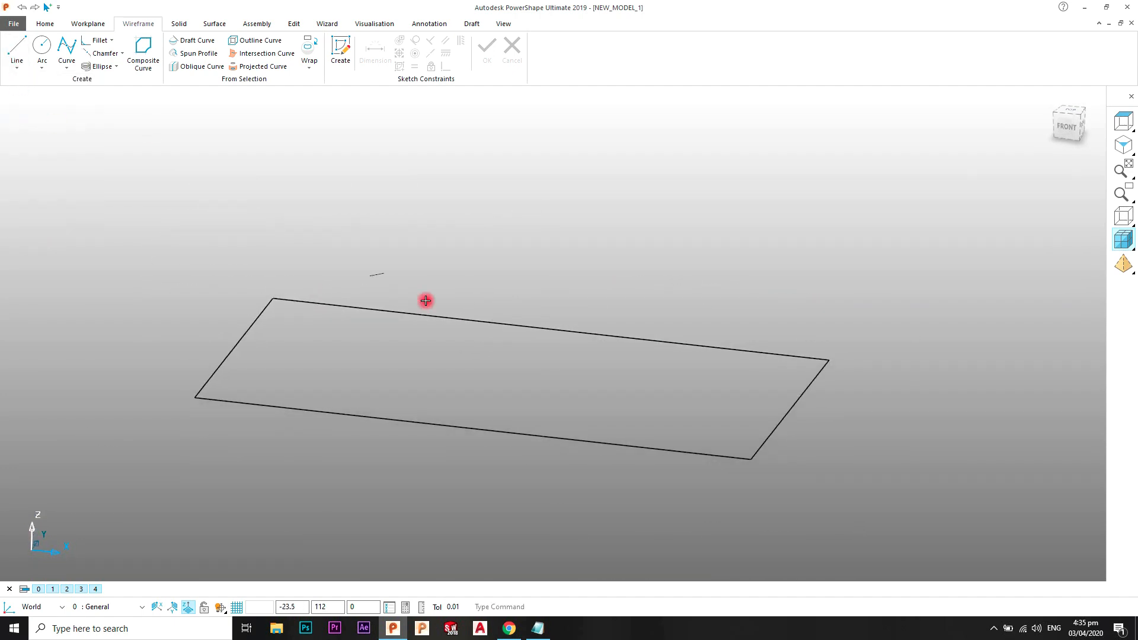
left_click(828, 359)
left_click(831, 261)
right_click(869, 219)
key("Escape")
middle_click_drag(682, 349, 470, 367)
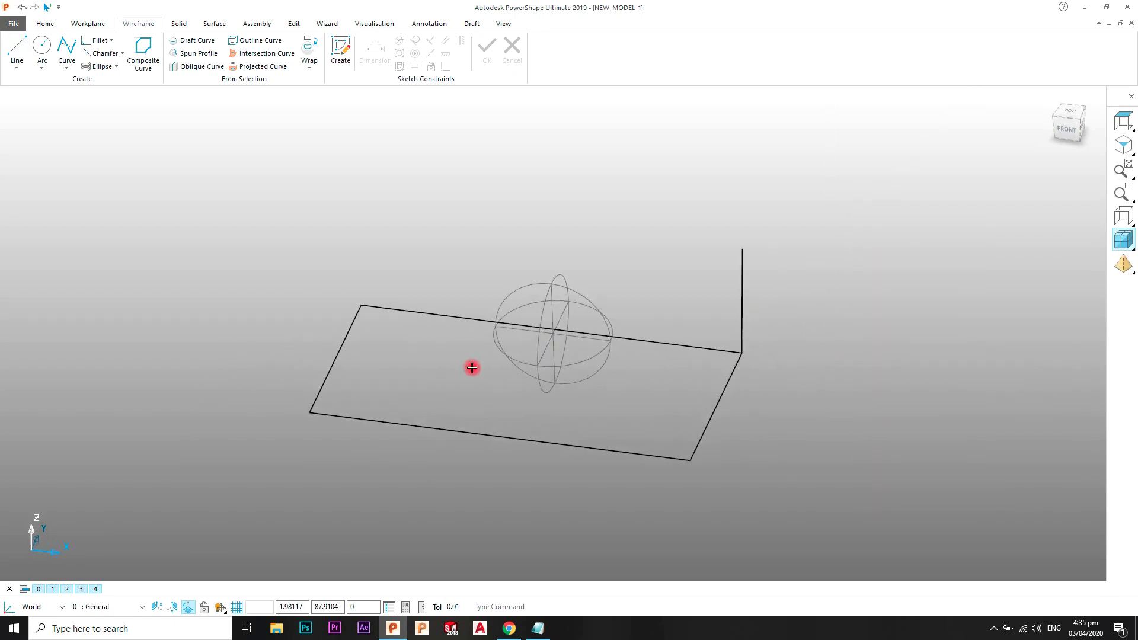
Start a composite curve on the rectangle's back edge and reverse its tracing direction away from the vertical line
left_click(141, 47)
left_click(572, 329)
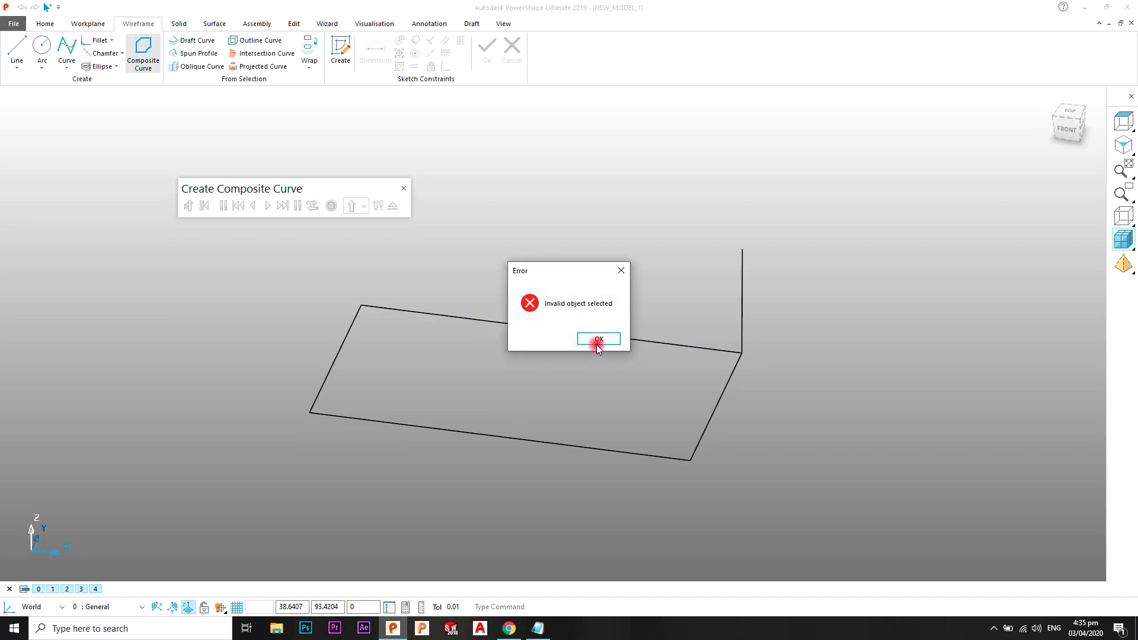
left_click(597, 339)
left_click(596, 336)
middle_click_drag(596, 338, 630, 305)
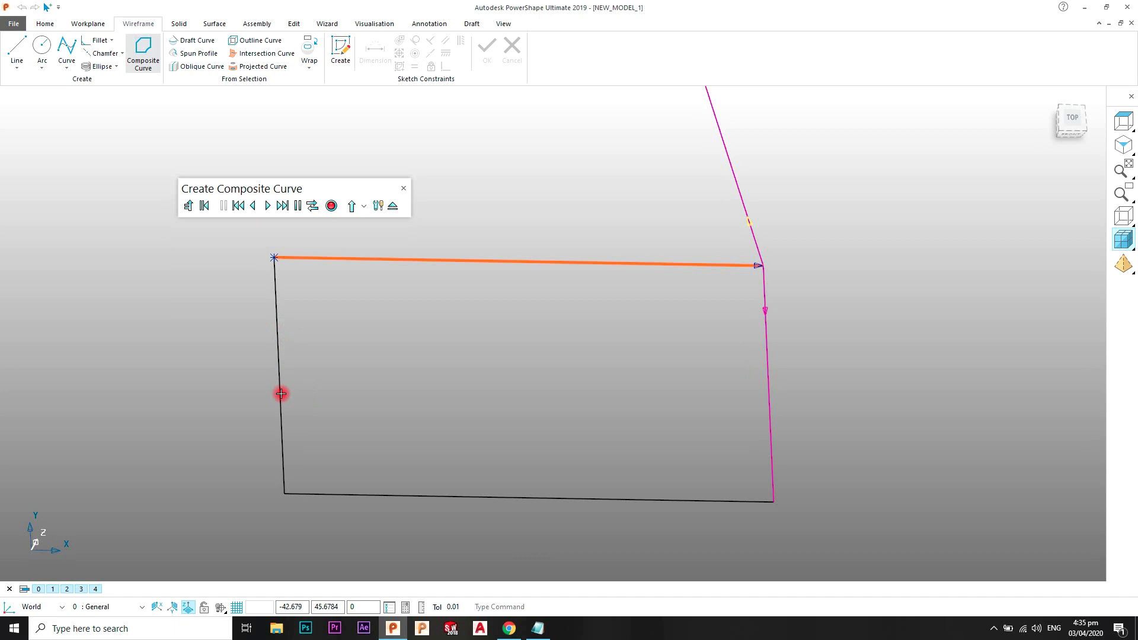
left_click(312, 205)
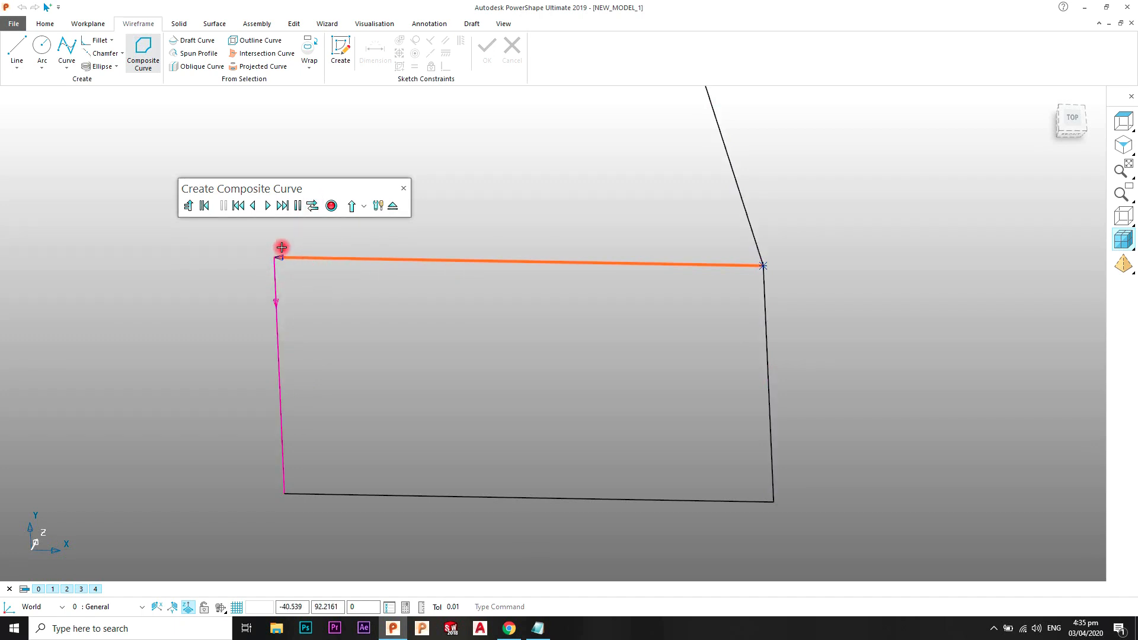
Trace the composite curve around the whole rectangle, rewind it to the first edge and trace it forward again
left_click(285, 206)
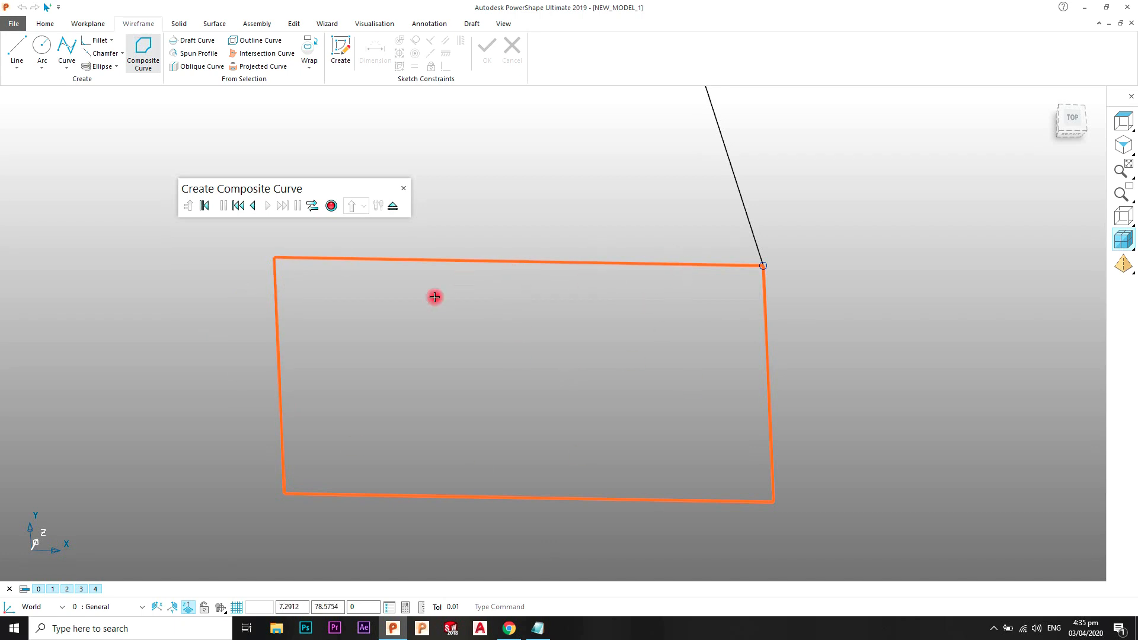
left_click(239, 205)
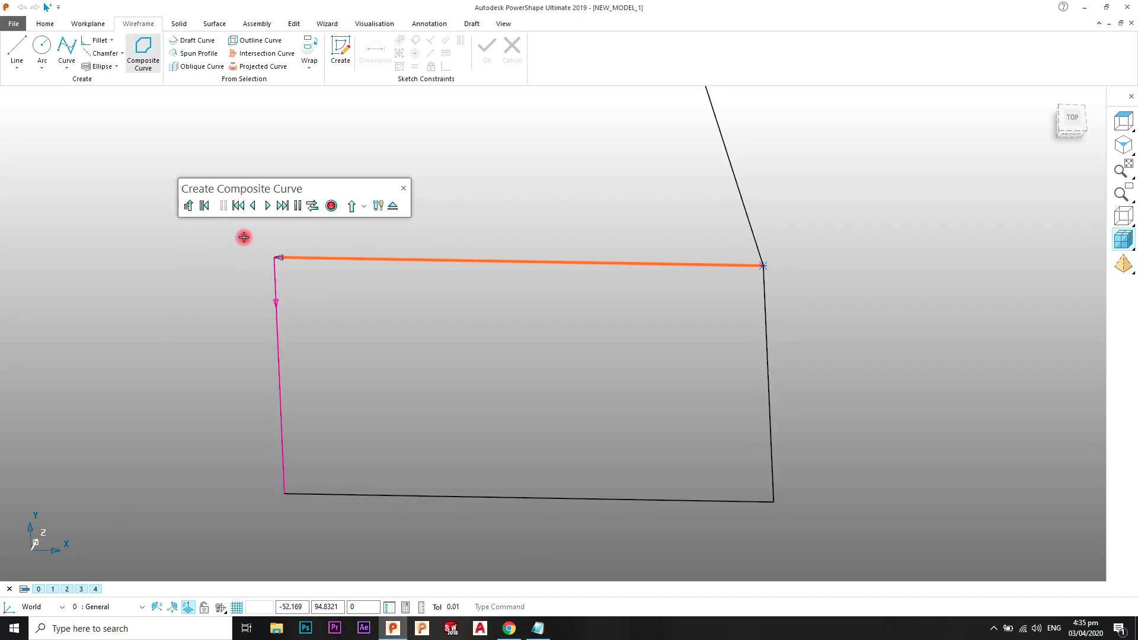
left_click(269, 206)
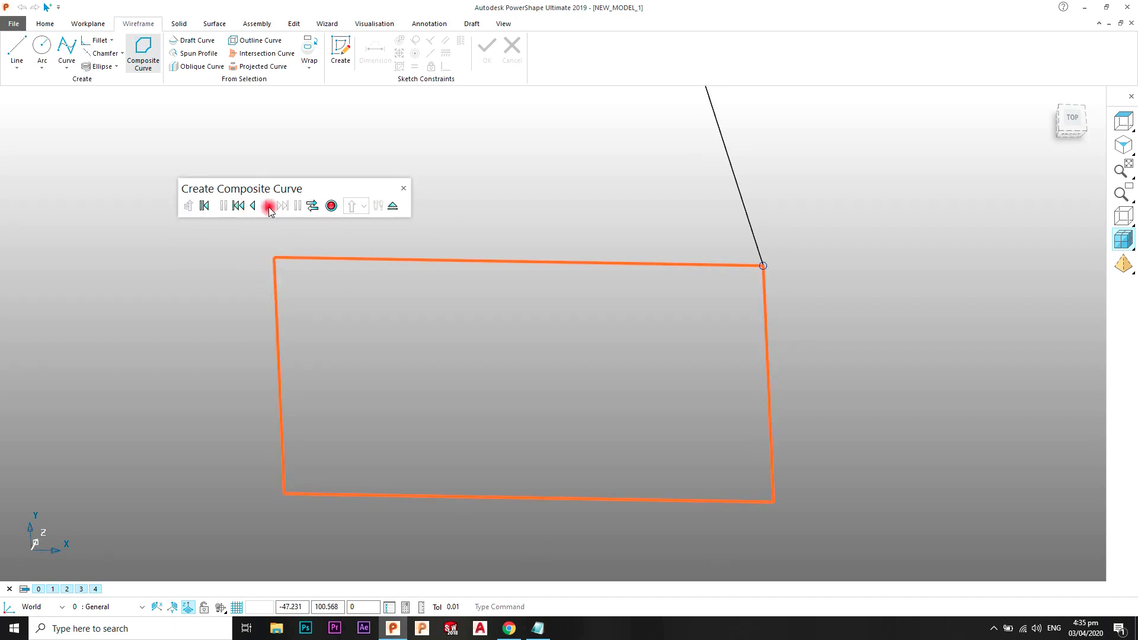
Step back one edge, save the composite curve along the other three rectangle edges and close the command
left_click(256, 206)
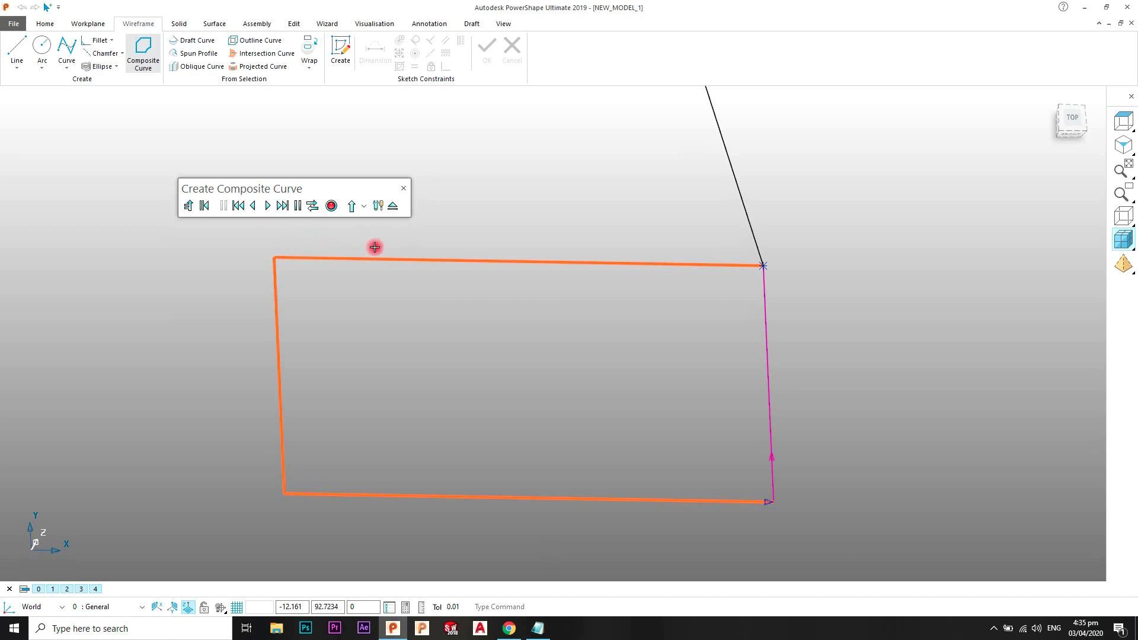
middle_click_drag(546, 368, 322, 230)
left_click(331, 206)
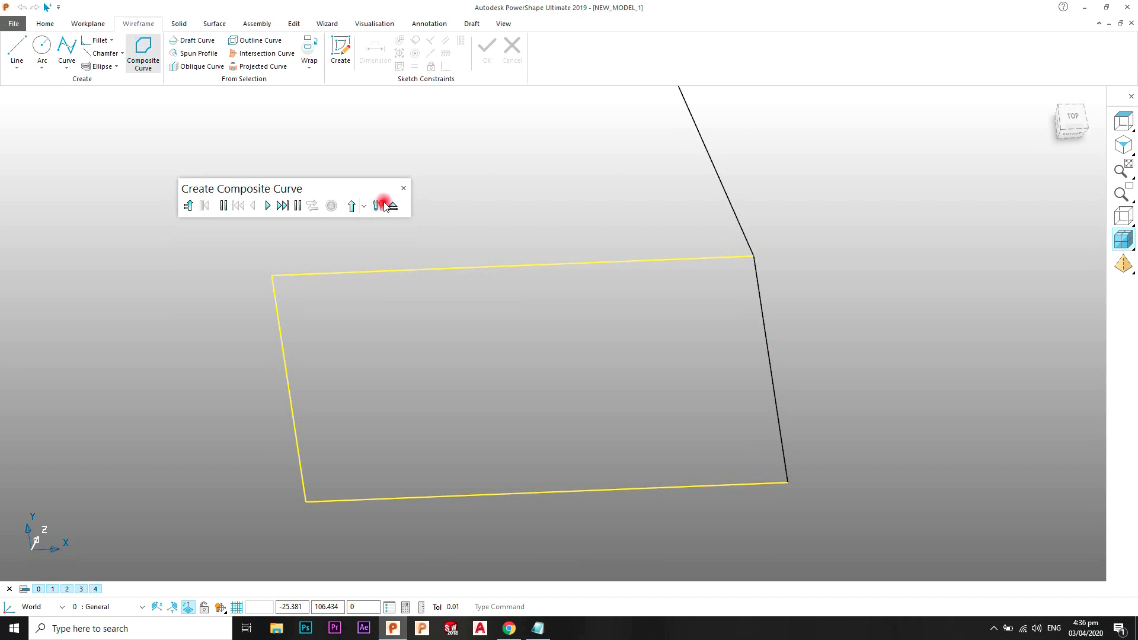
scroll(492, 328, "down", 1)
scroll(183, 184, "up", 2)
middle_click_drag(577, 264, 554, 249, "shift")
left_click(112, 41)
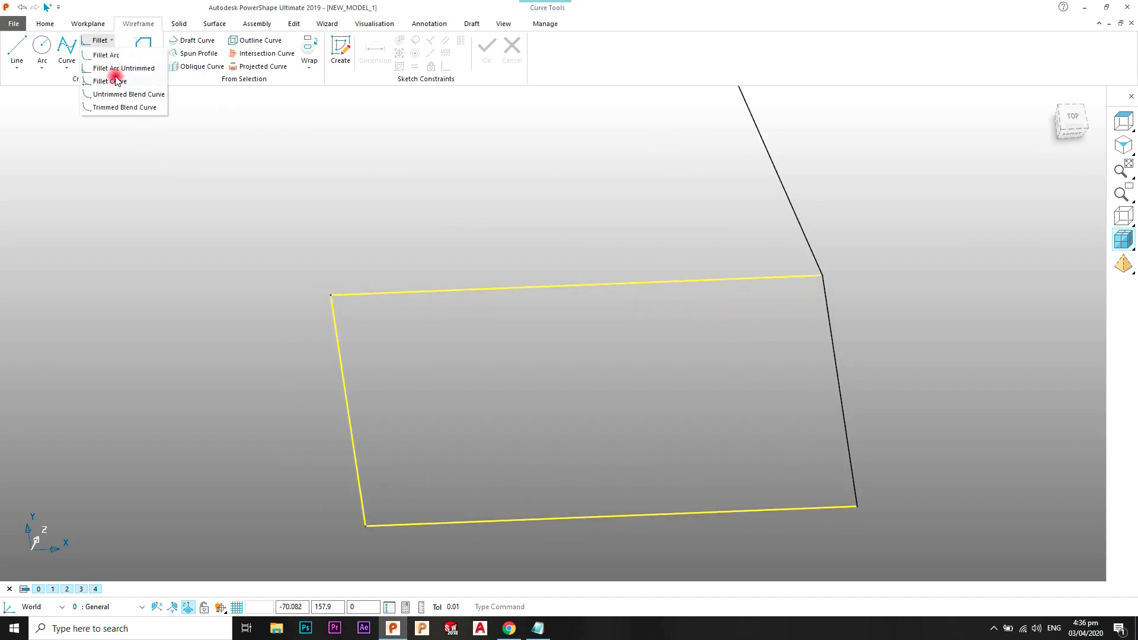
left_click(144, 165)
left_click(128, 69)
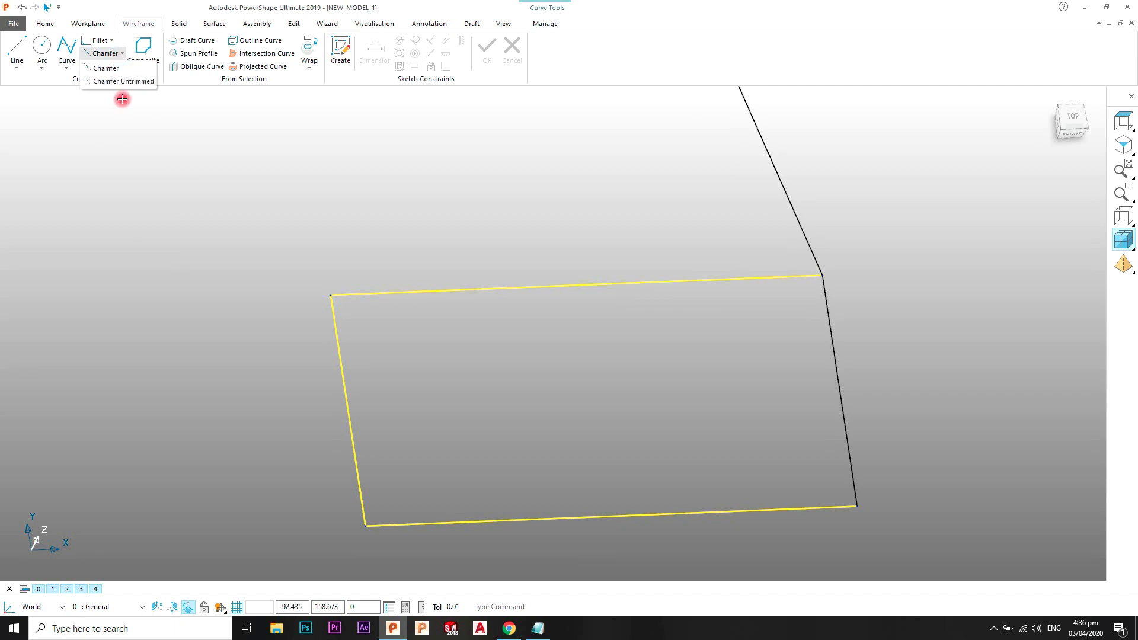
left_click(130, 139)
scroll(123, 159, "down", 2)
middle_click_drag(433, 184, 485, 250, "shift")
scroll(584, 315, "down", 2)
middle_click_drag(660, 399, 633, 337, "shift")
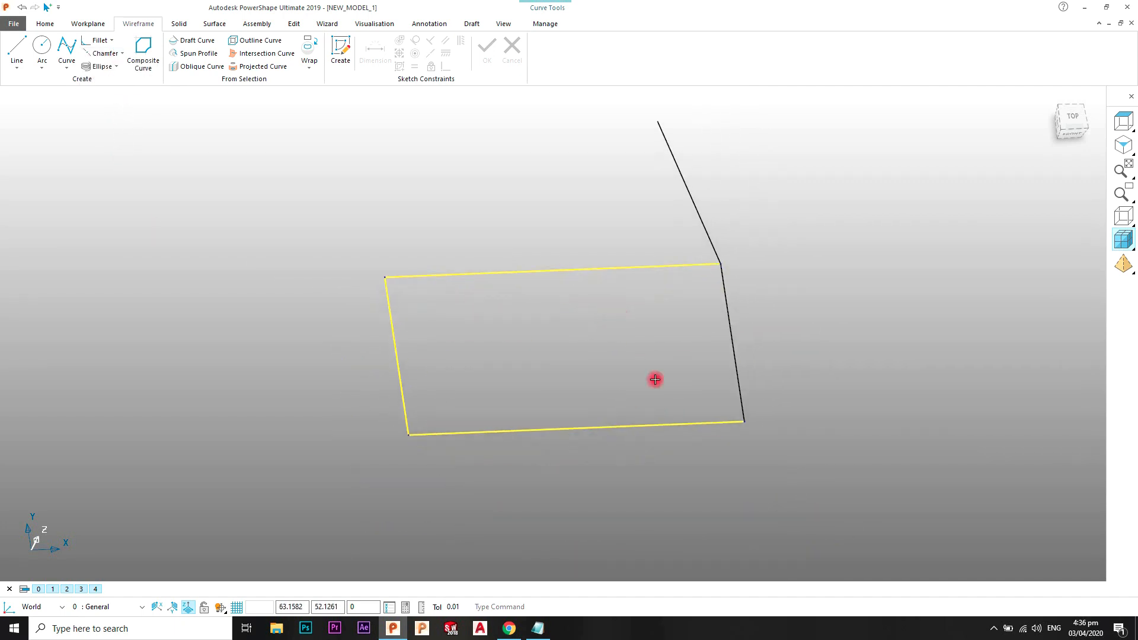